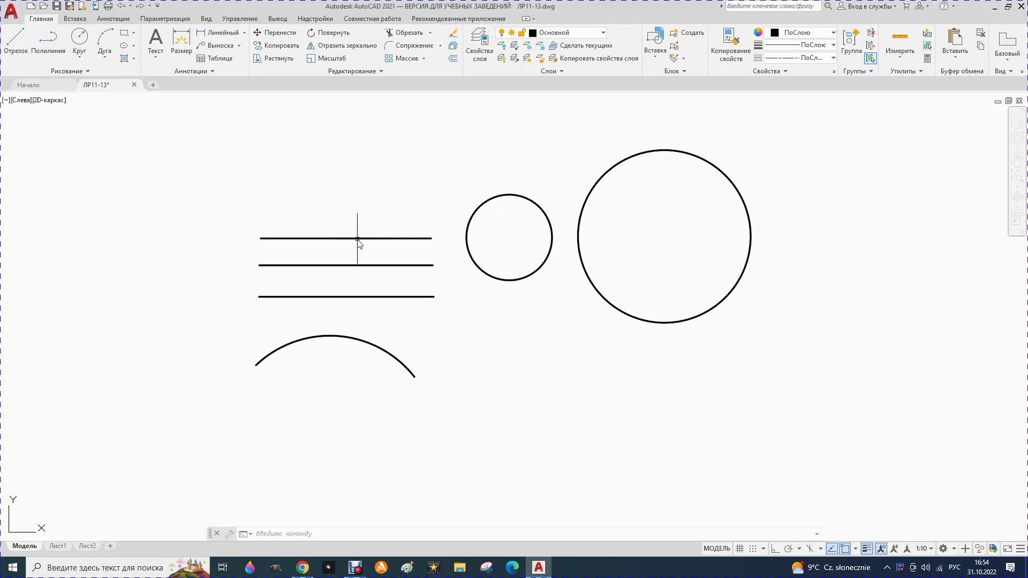
Select the top line, middle line, small circle and arc, then clear the selection
key(Escape)
key(Escape)
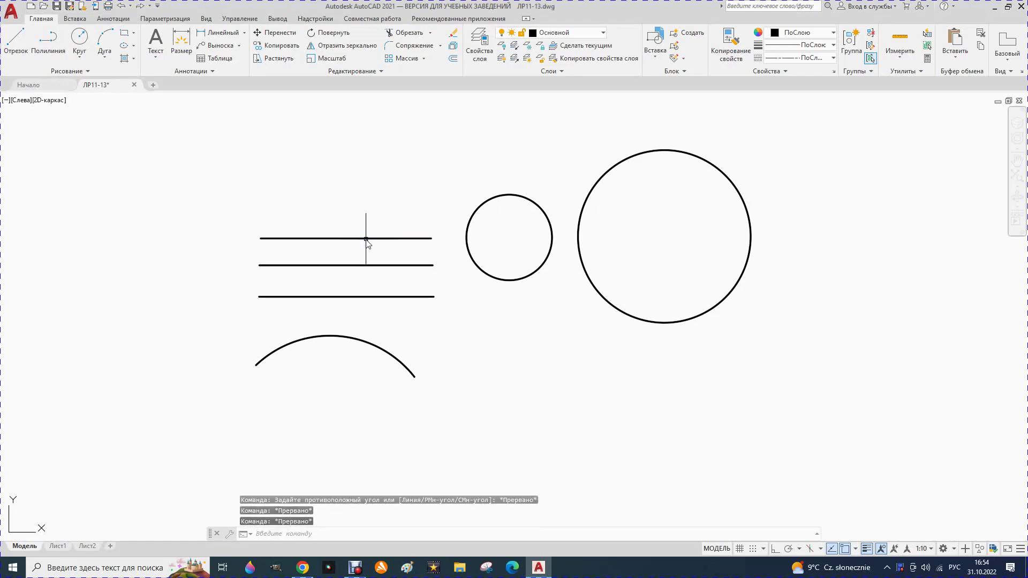
click(366, 238)
click(382, 265)
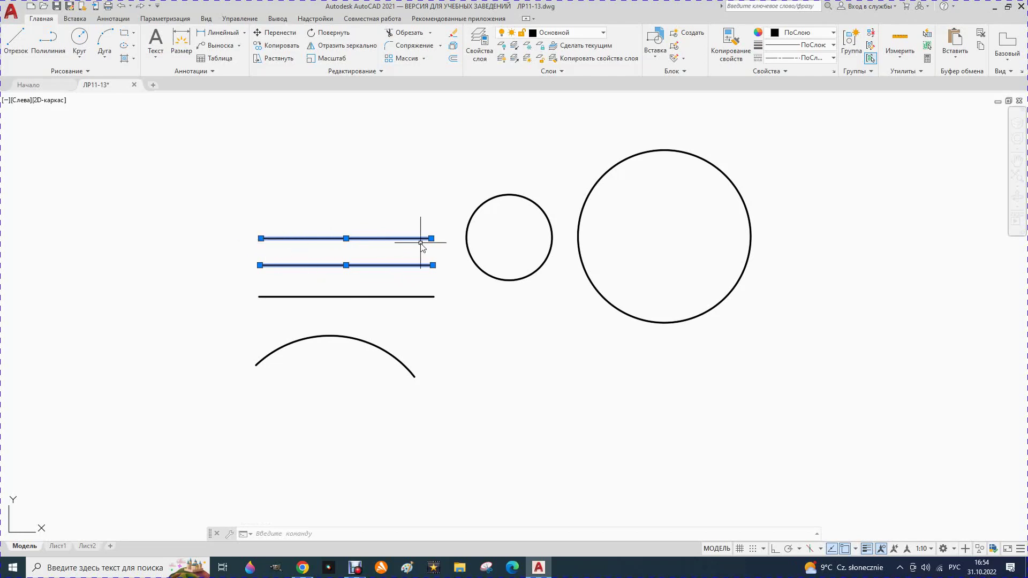
click(480, 208)
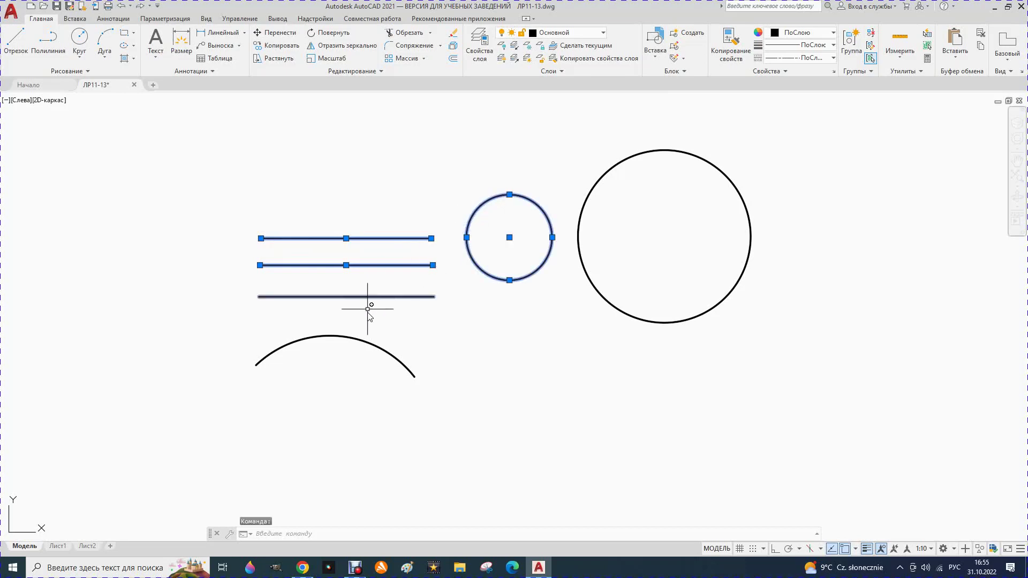
click(374, 344)
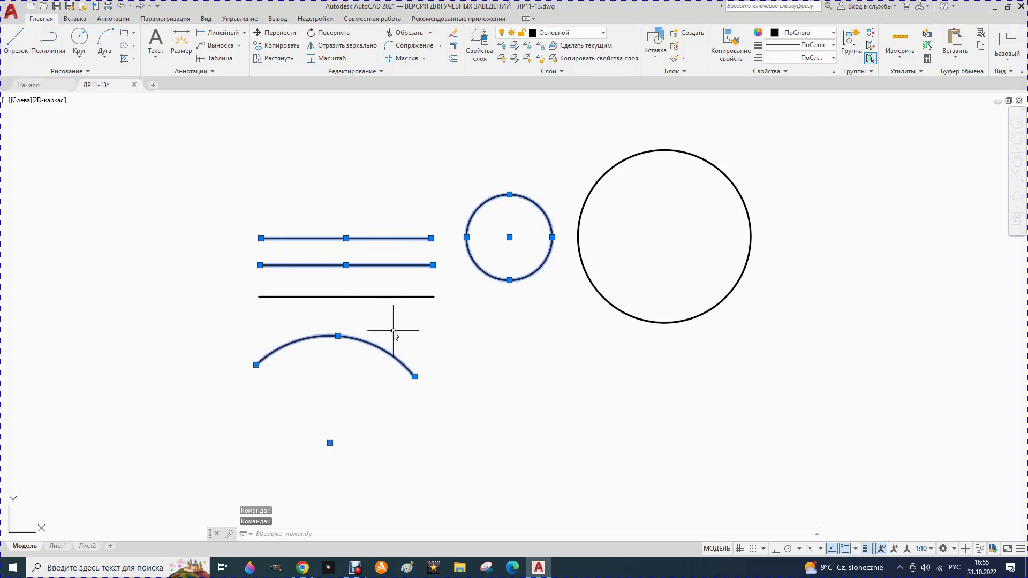
key(Escape)
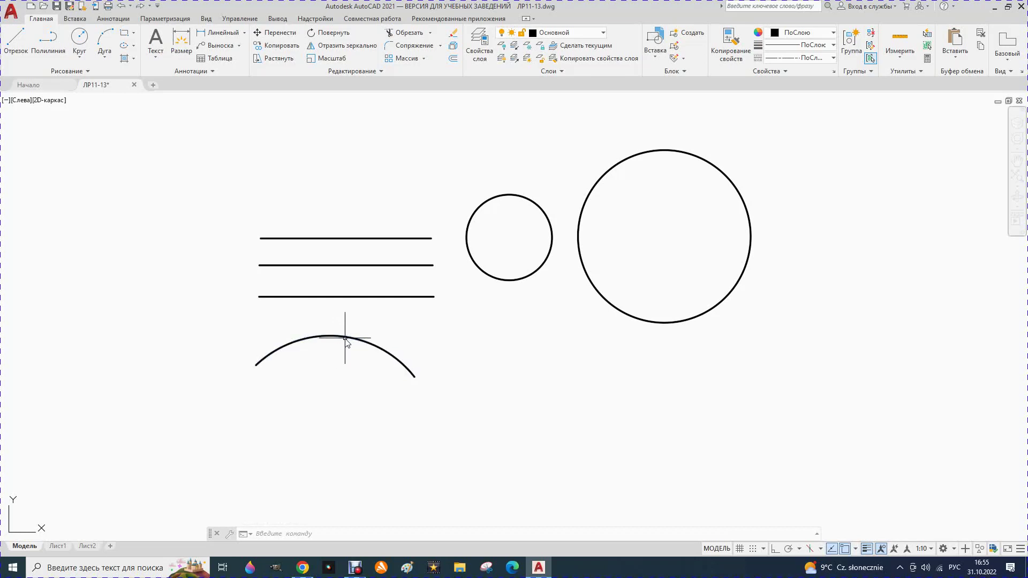
mouse_move(348, 336)
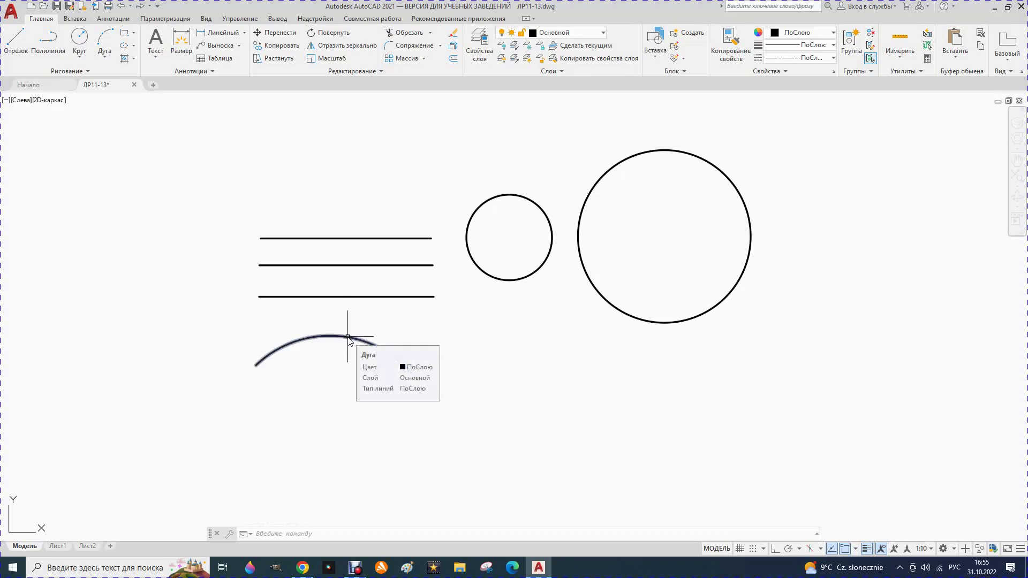
Undo the last action, select and deselect the arc, and expand the Draw panel
key(ctrl+z)
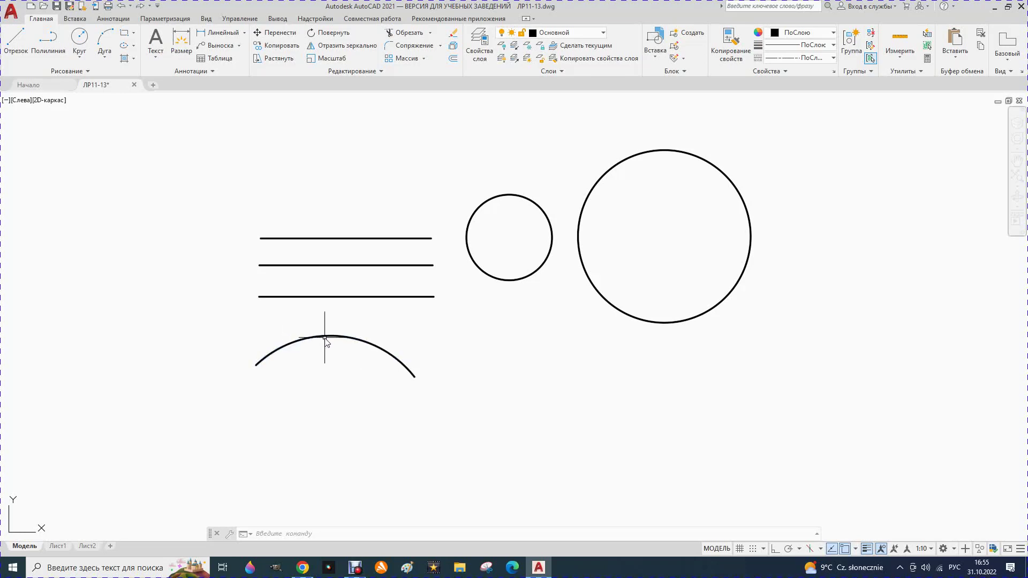
click(327, 337)
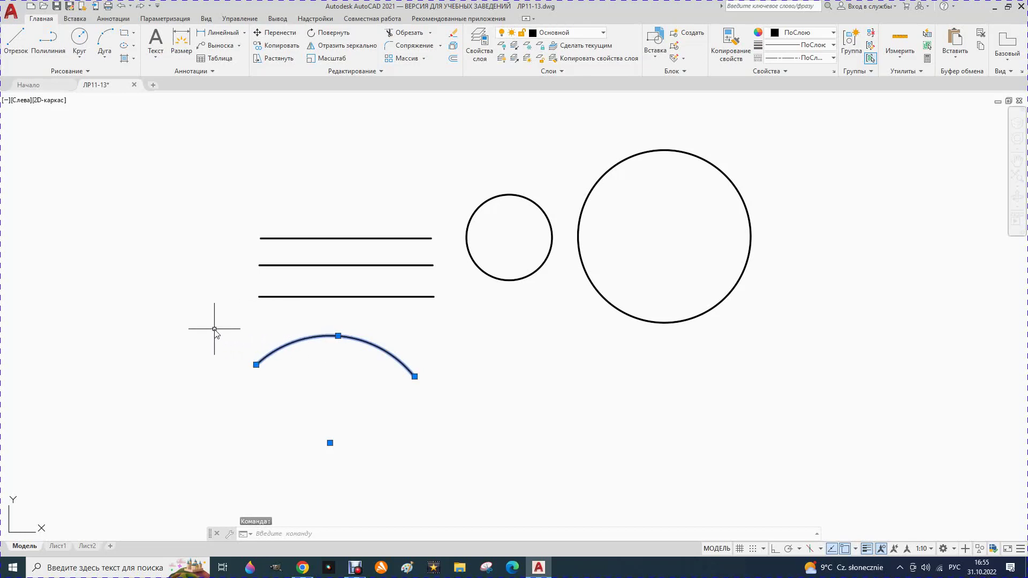
click(220, 314)
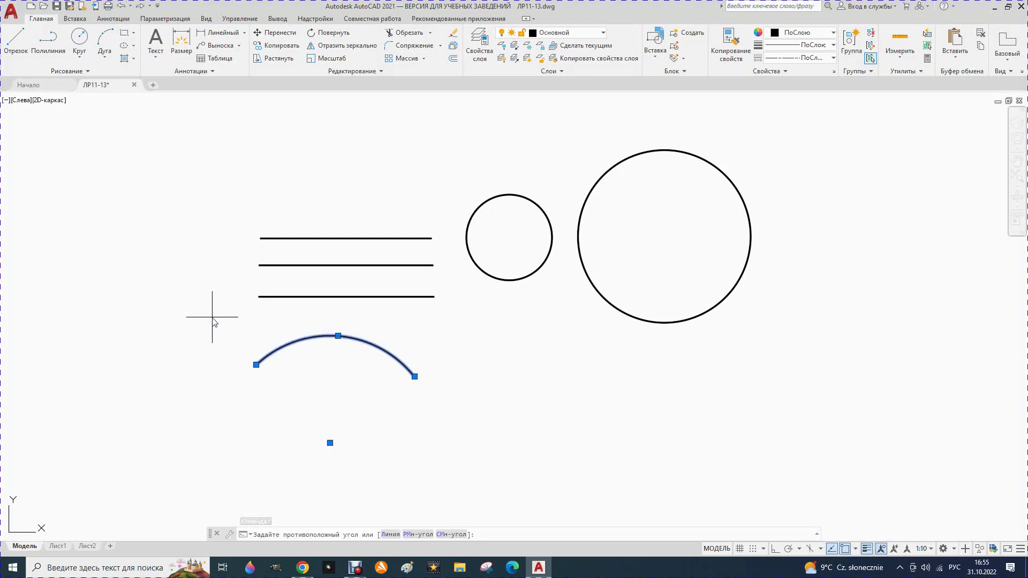
key(Escape)
key(Escape)
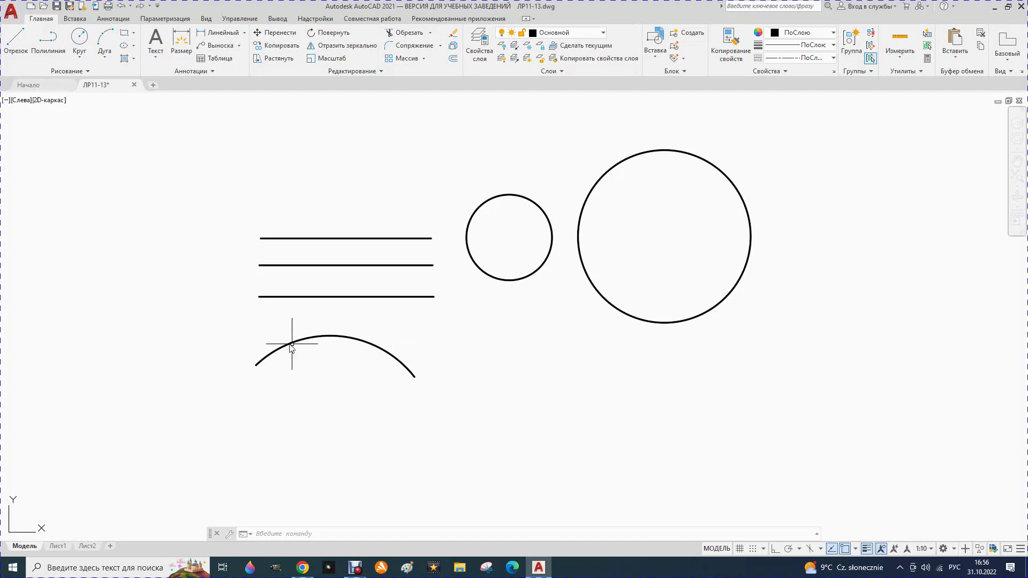
click(87, 71)
Open Point Style via ТИПТОЧКИ, choose circle-with-cross, and select the 5.0000 point size
click(303, 535)
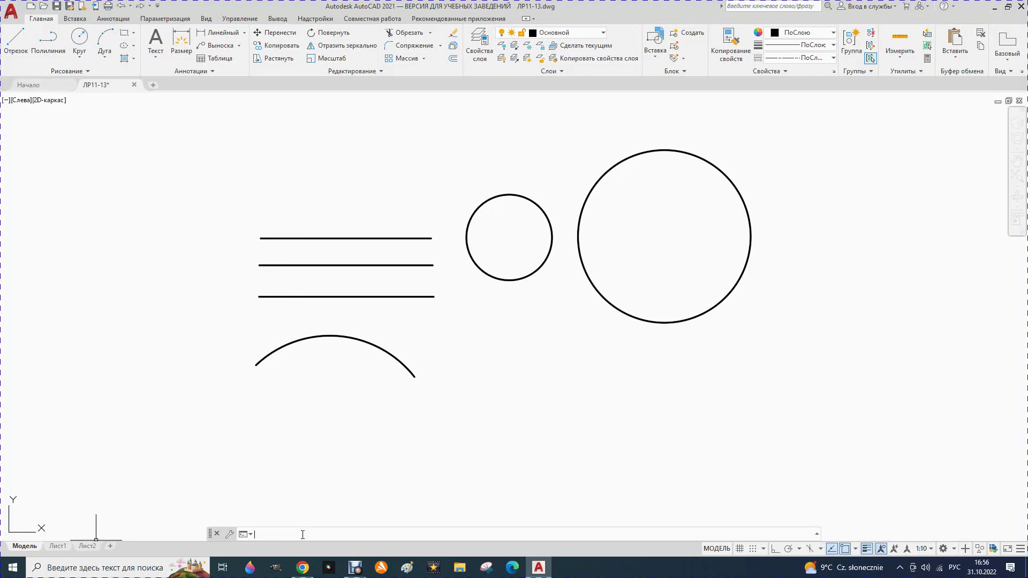
text(ти)
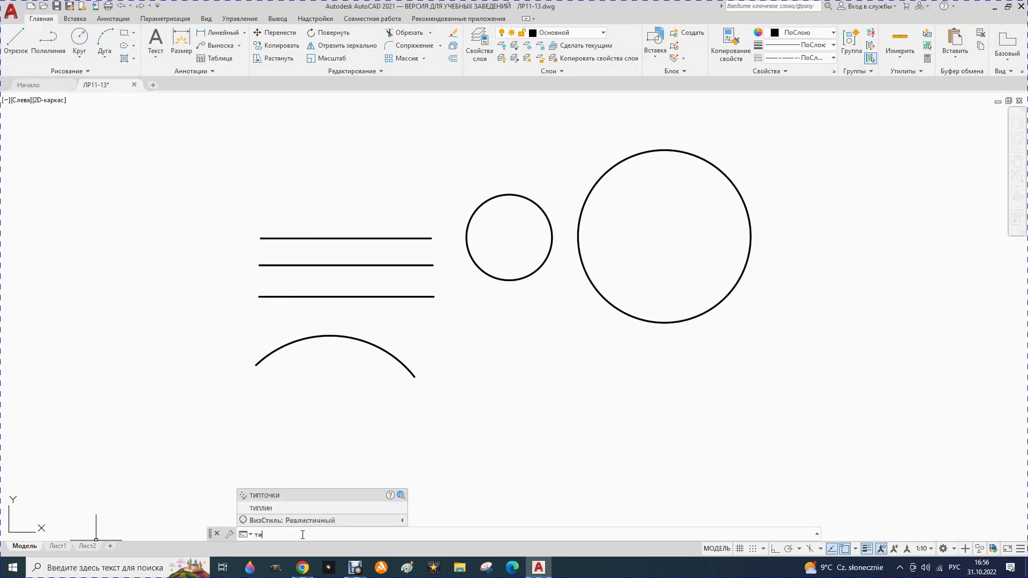
text(пточки)
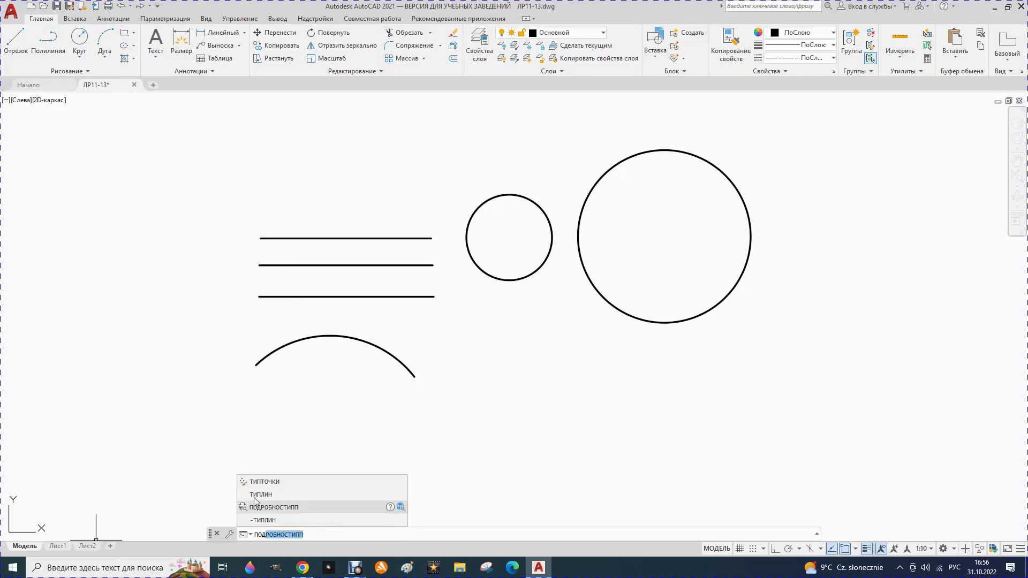
click(274, 482)
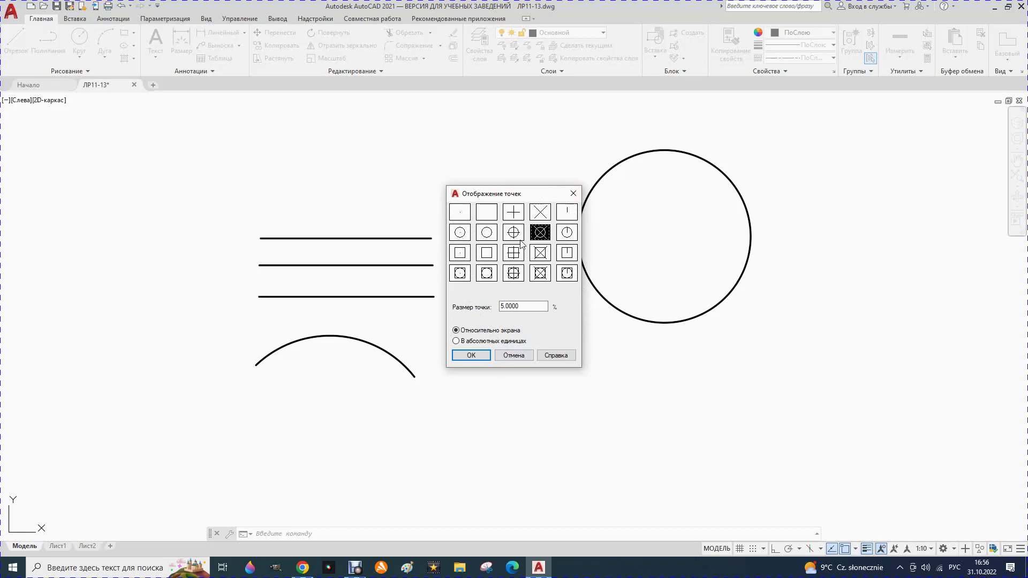
click(513, 237)
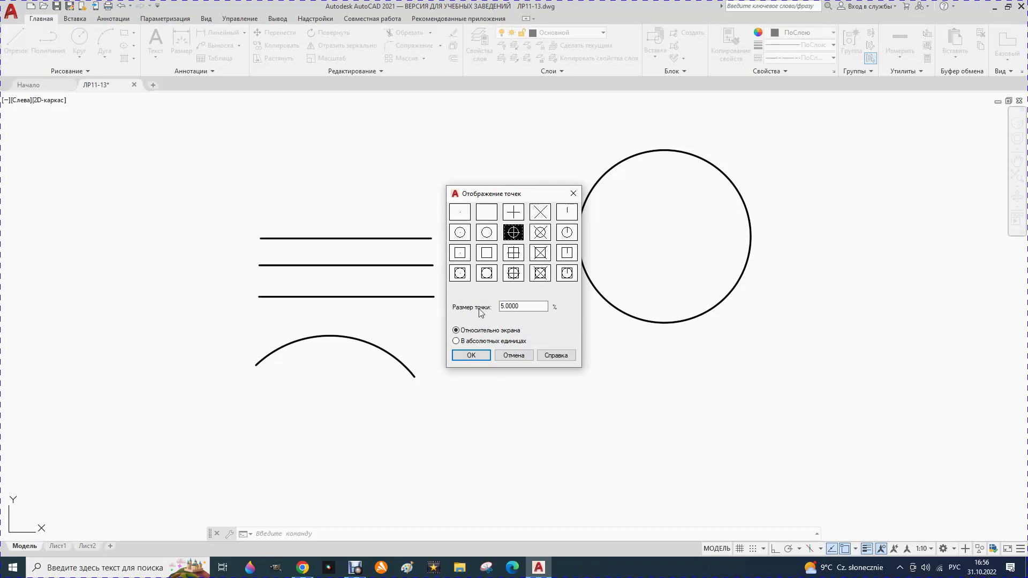
double_click(503, 311)
click(504, 311)
Apply the circle-with-cross point style and divide the top line into 6 equal segments
click(472, 356)
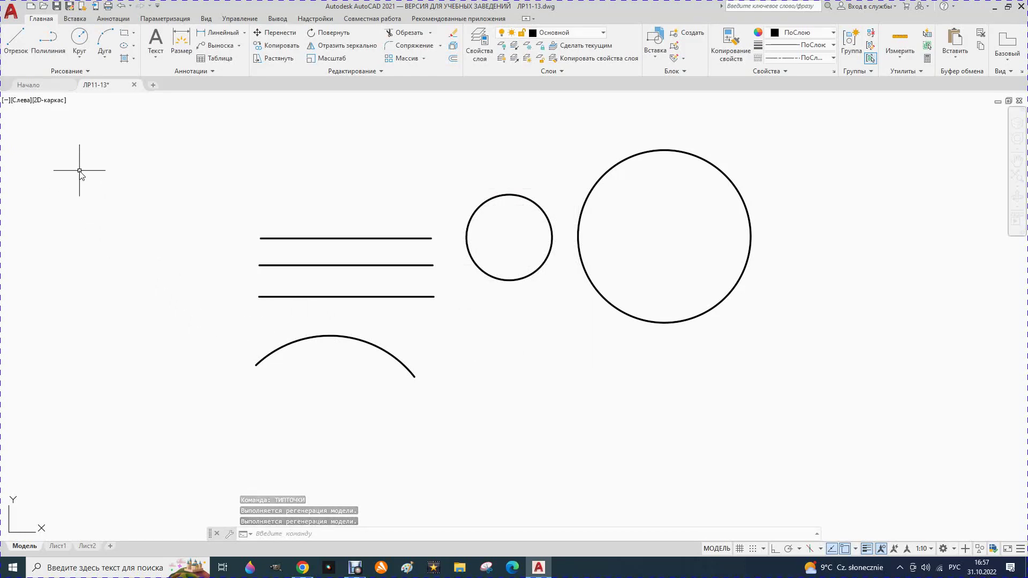
click(87, 72)
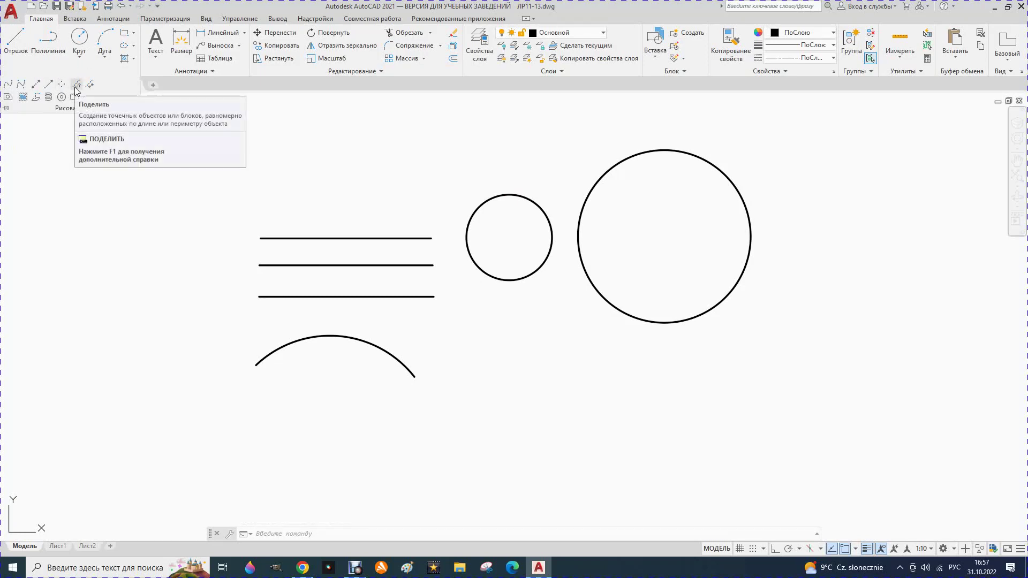
mouse_move(76, 84)
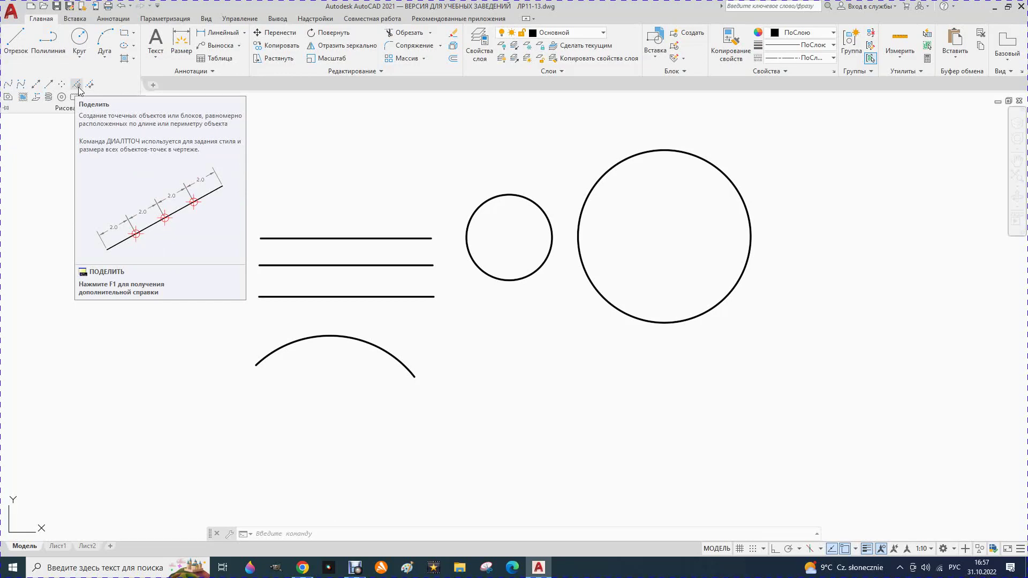
click(78, 87)
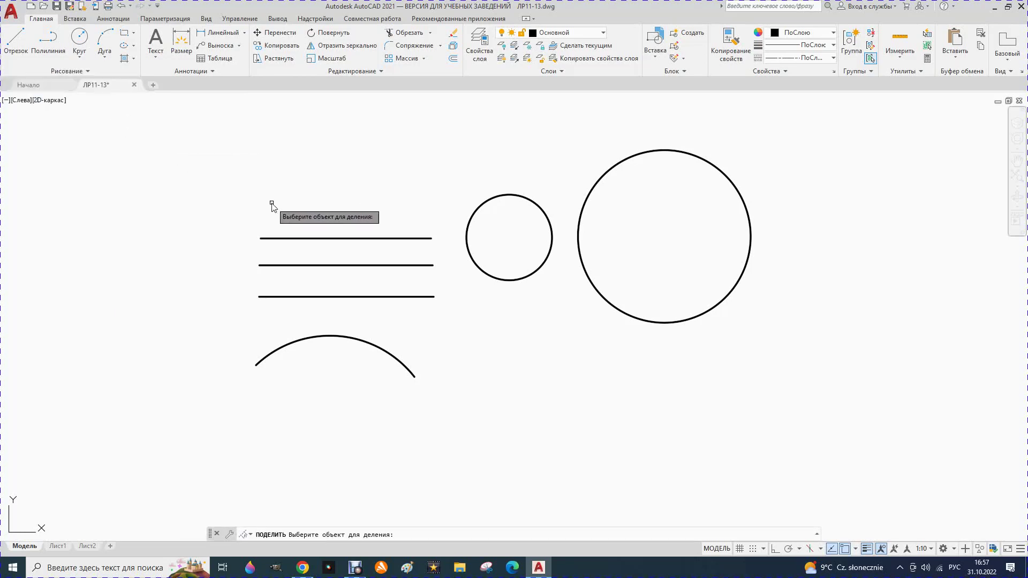
click(293, 239)
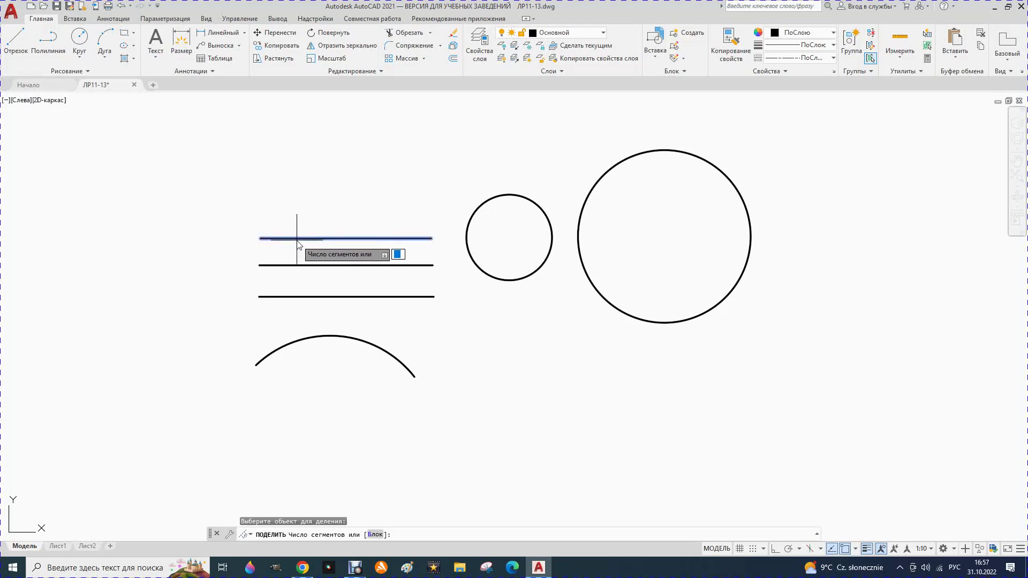
text(6)
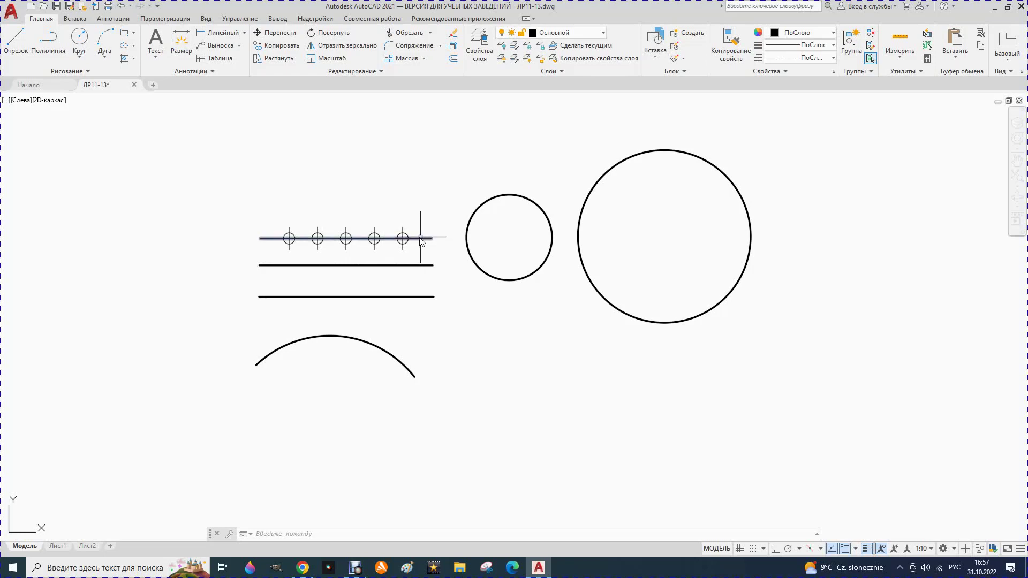
Divide the arc into 4 equal segments with the Divide tool
click(89, 72)
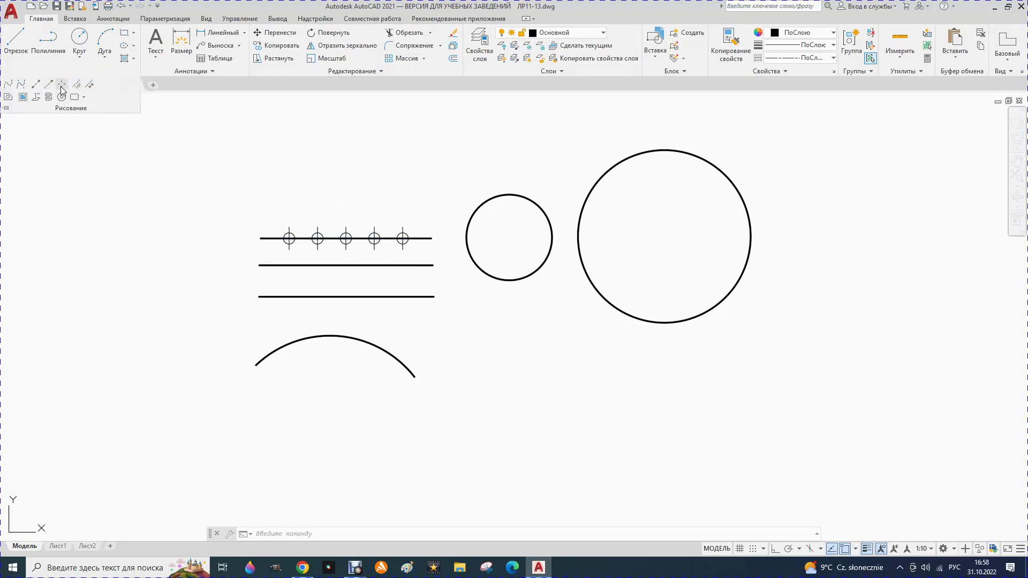
click(78, 85)
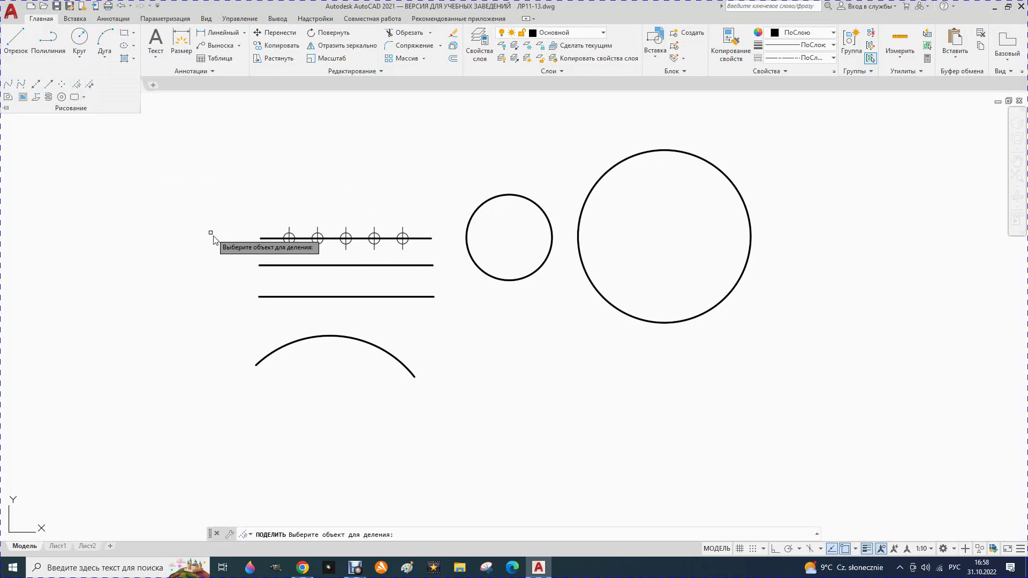
click(305, 341)
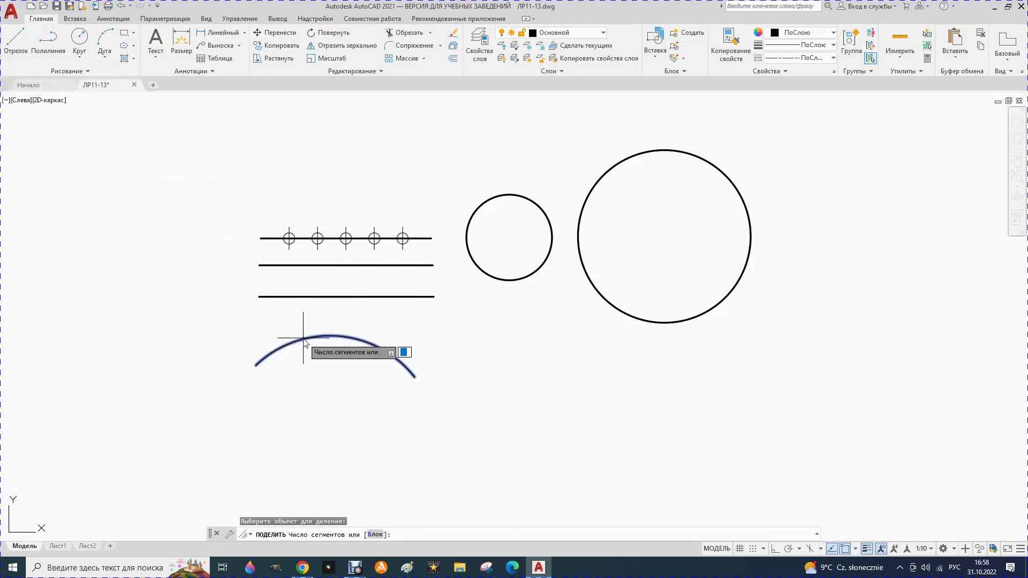
text(4)
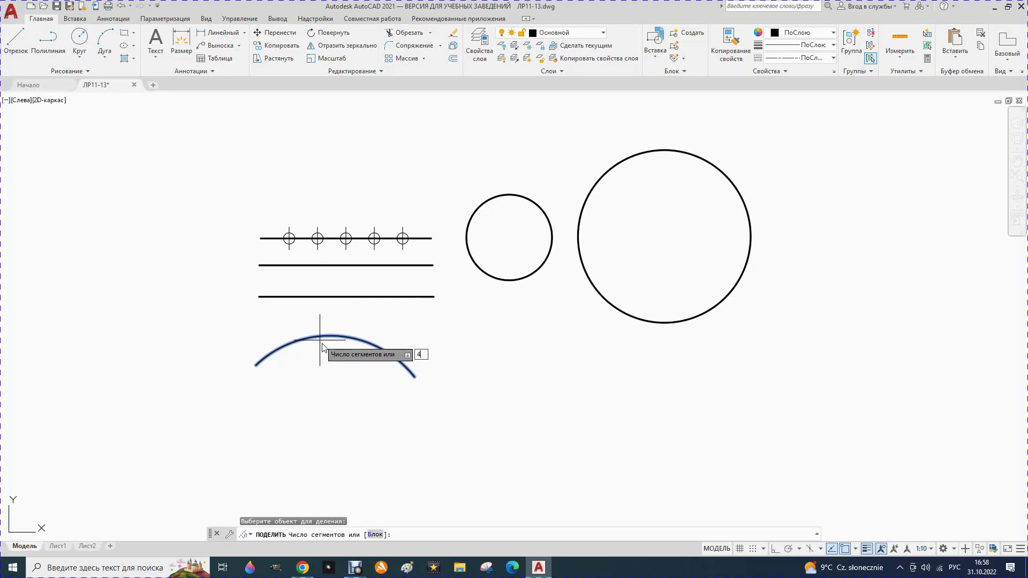
key(Return)
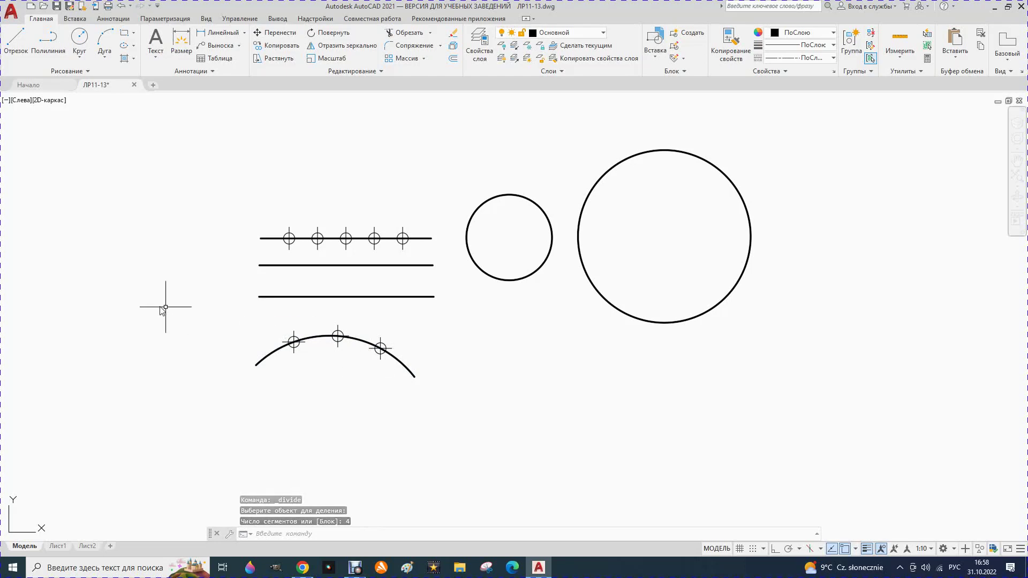
Divide the small circle into 7 equal segments
click(86, 72)
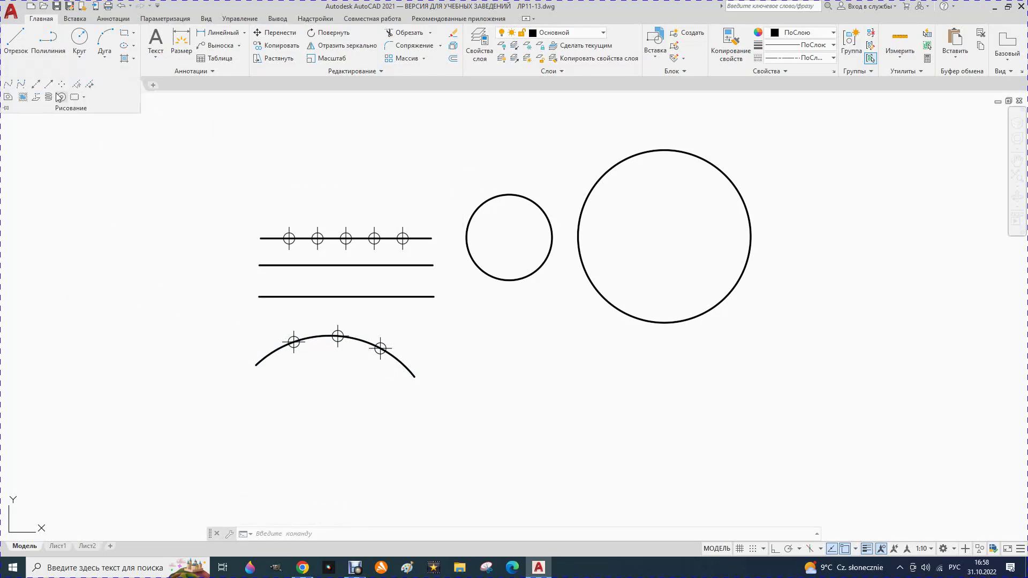
click(78, 86)
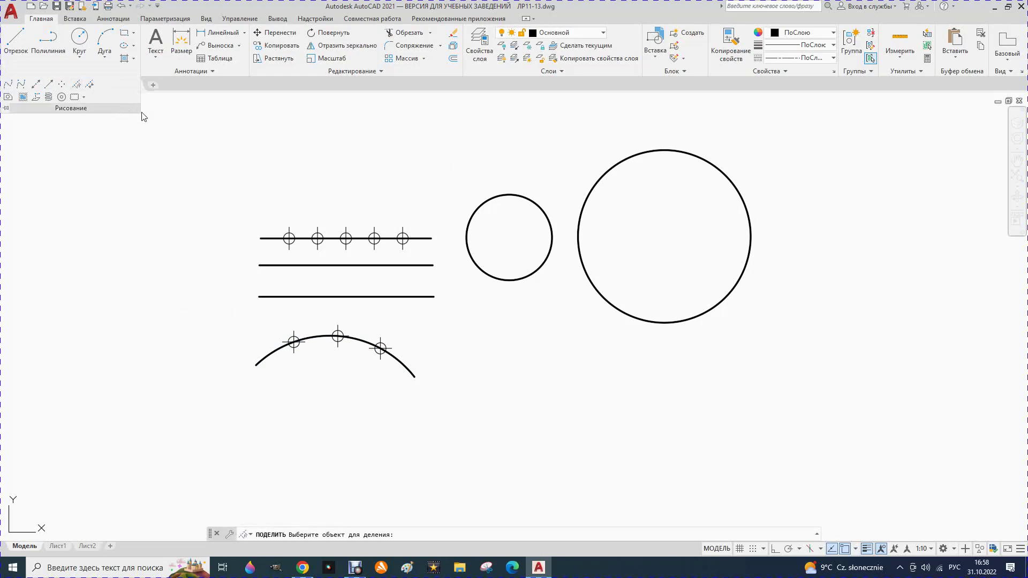
text(7)
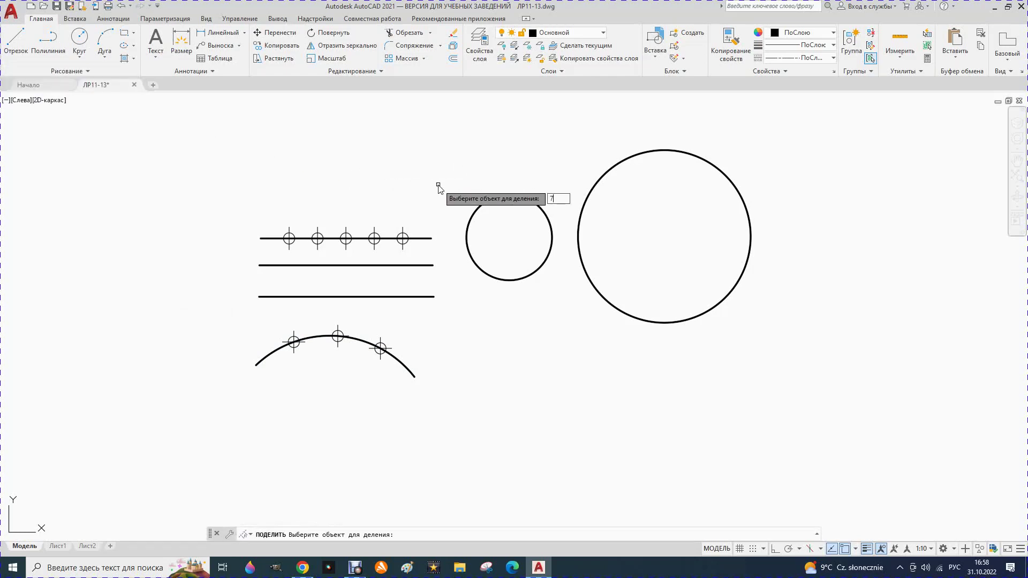
click(473, 216)
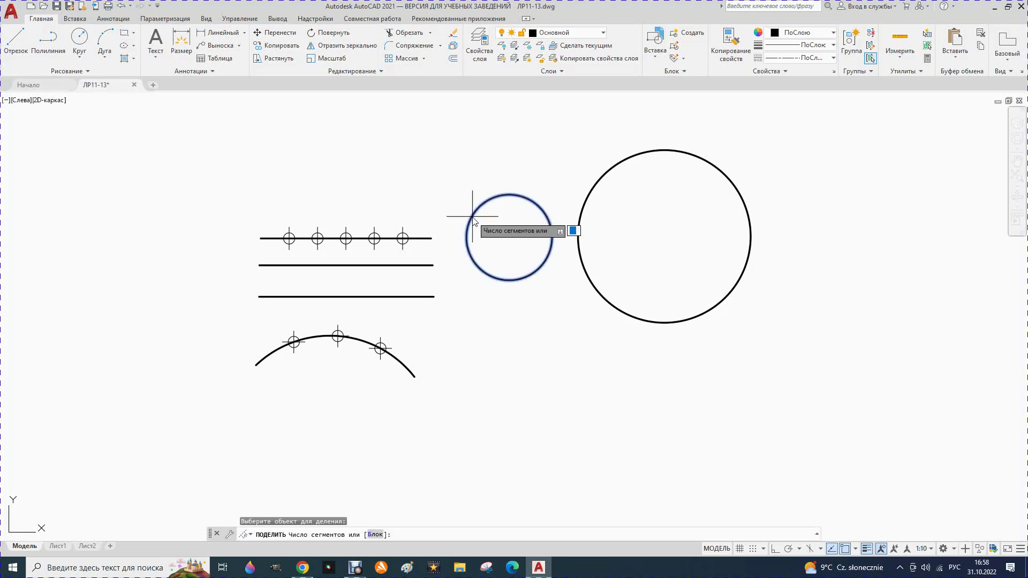
text(7)
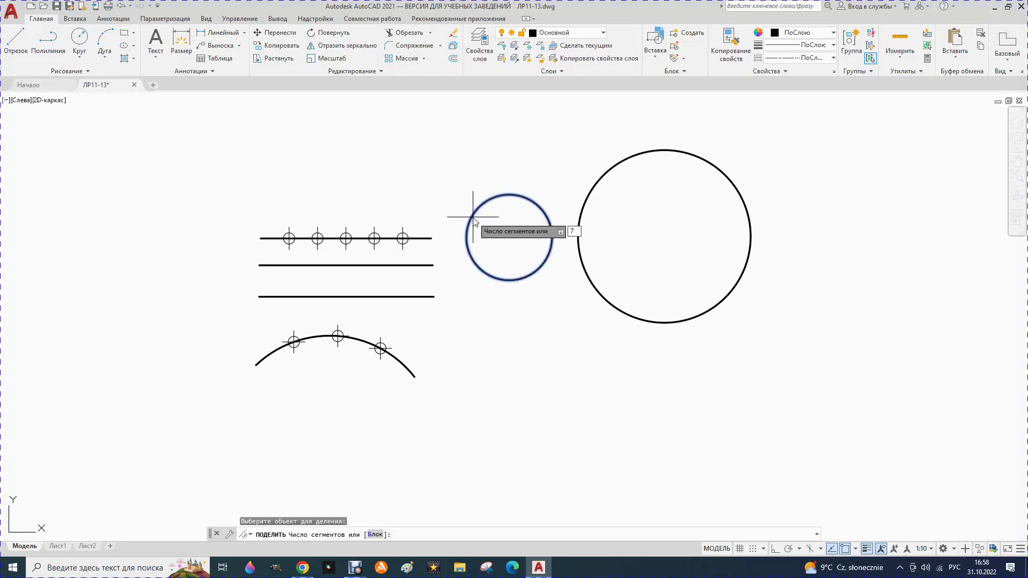
key(Return)
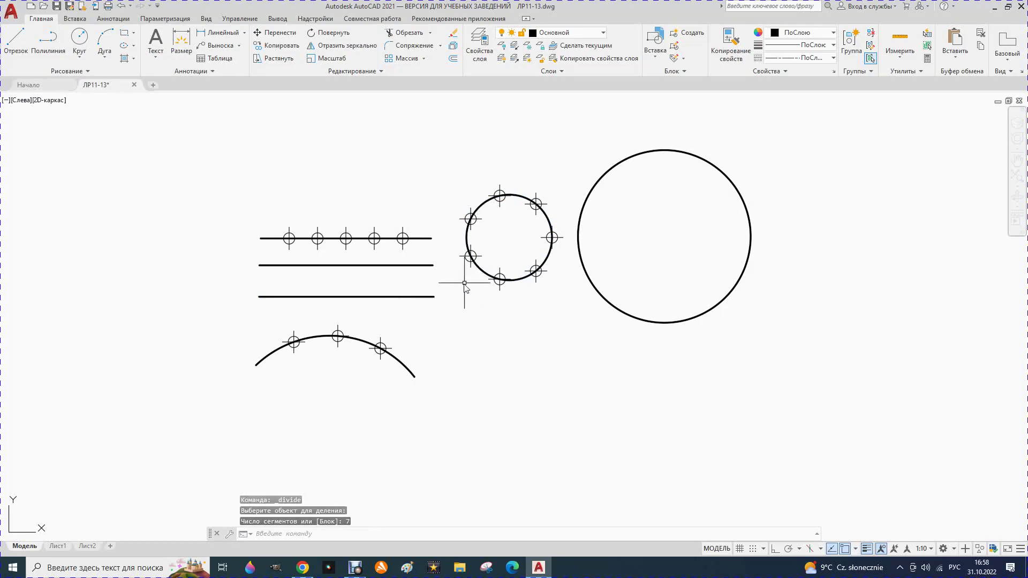
Select and deselect a point marker on the top line, then expand the Draw panel
click(296, 238)
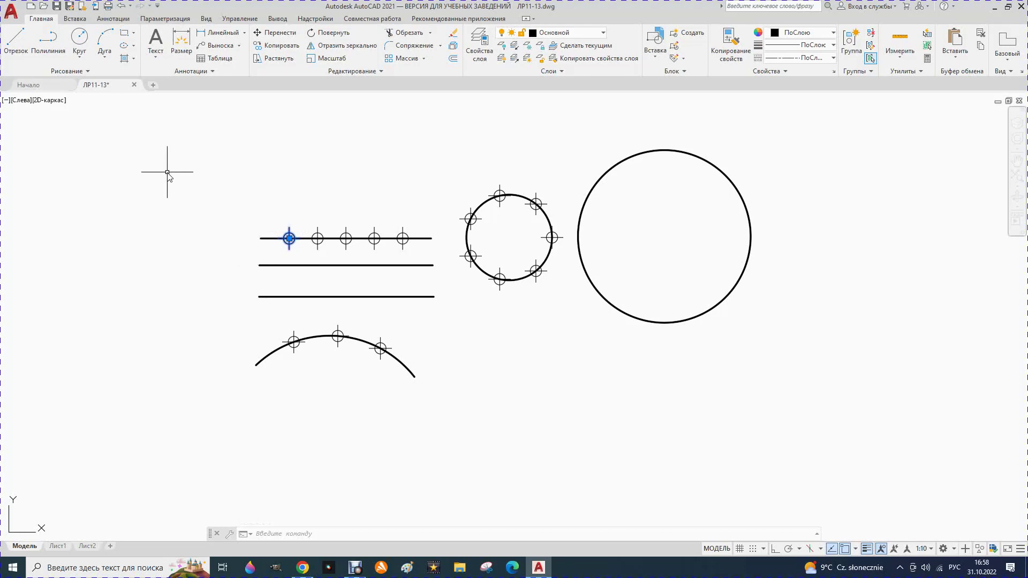
key(Escape)
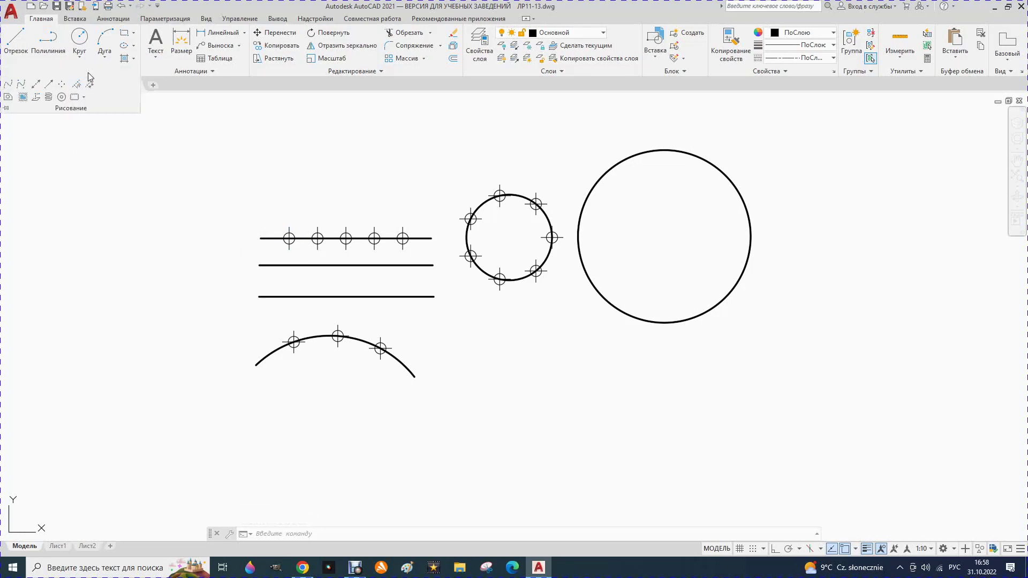
click(88, 73)
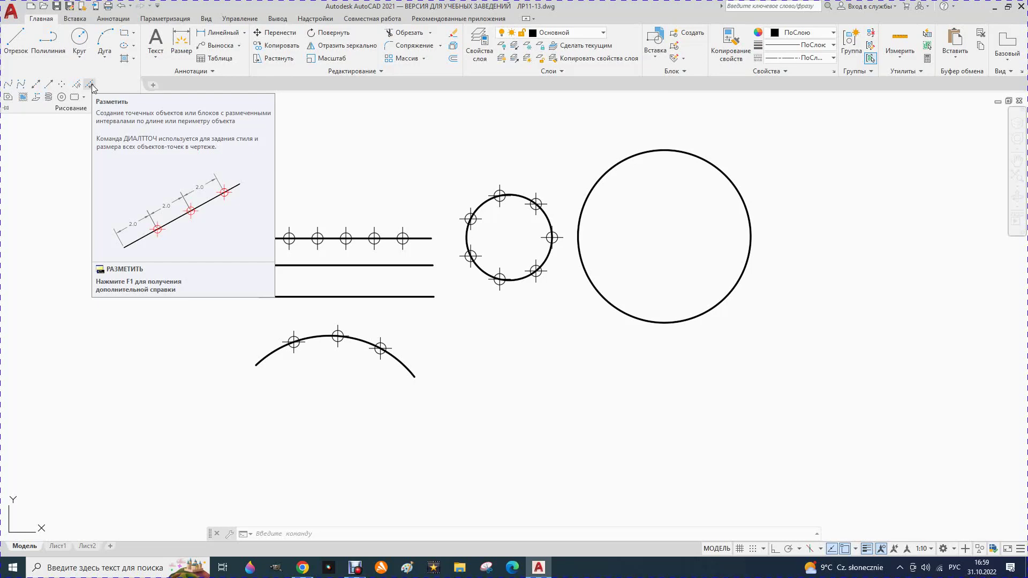
Measure the middle line with points every 5 units, then zoom to check them
click(91, 85)
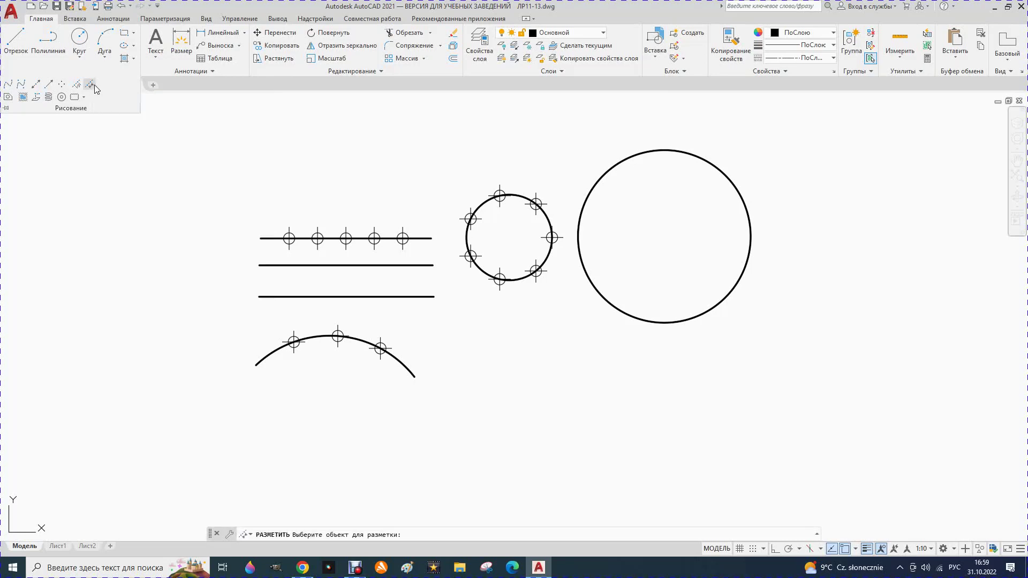
click(278, 265)
text(5)
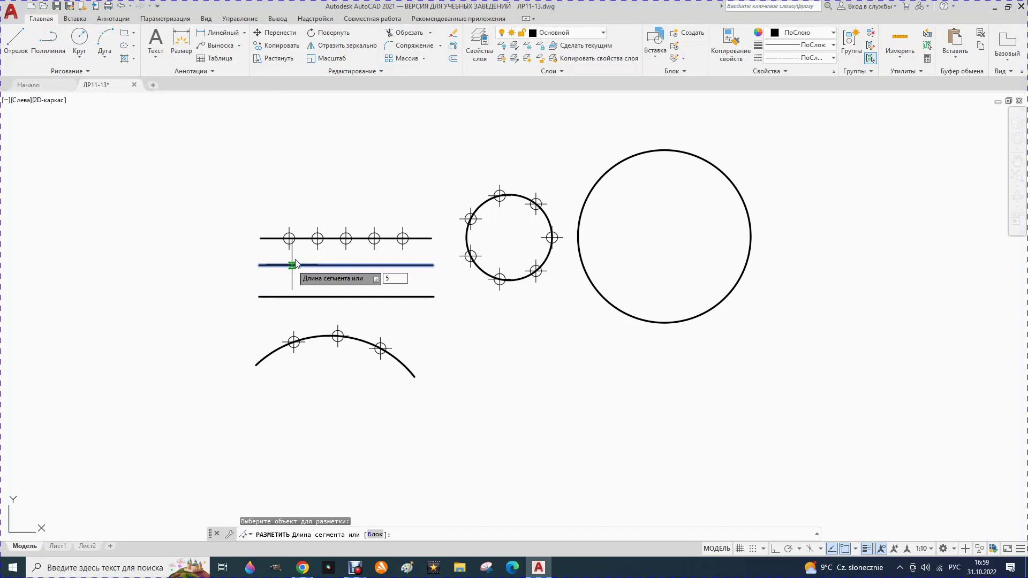
key(Return)
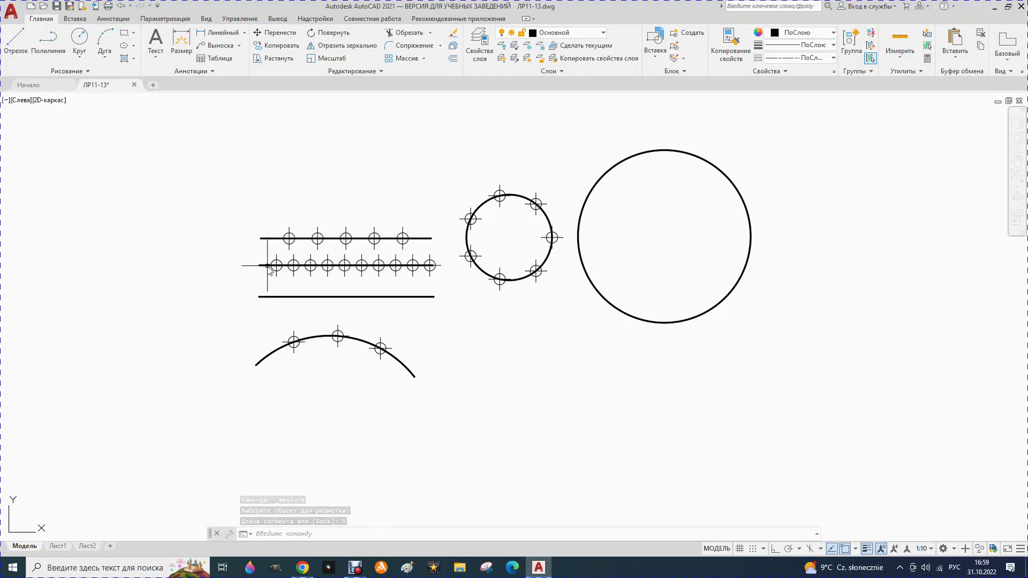
scroll(291, 268, up, 2)
scroll(288, 270, up, 2)
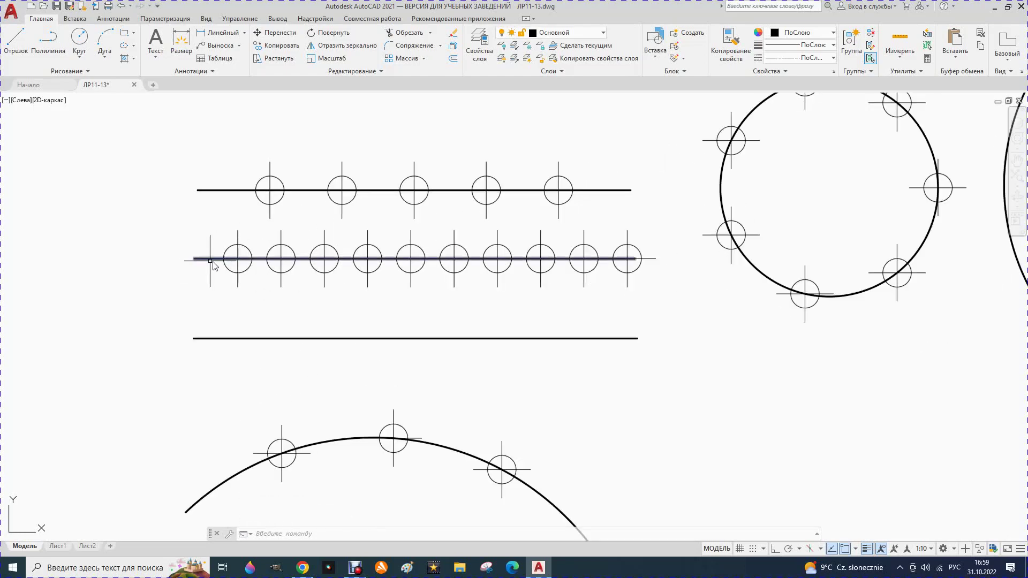
scroll(353, 268, down, 2)
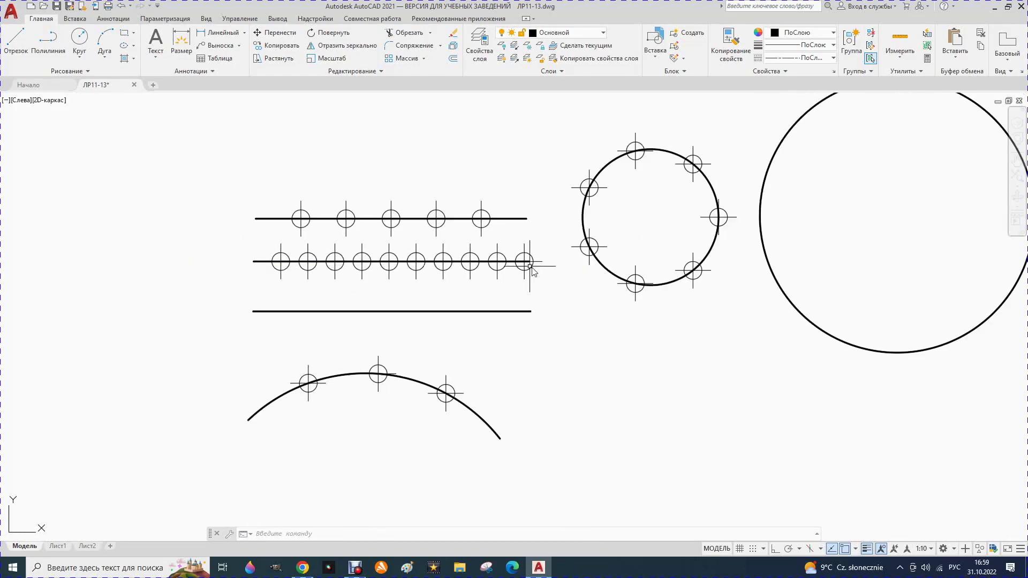
scroll(541, 273, up, 2)
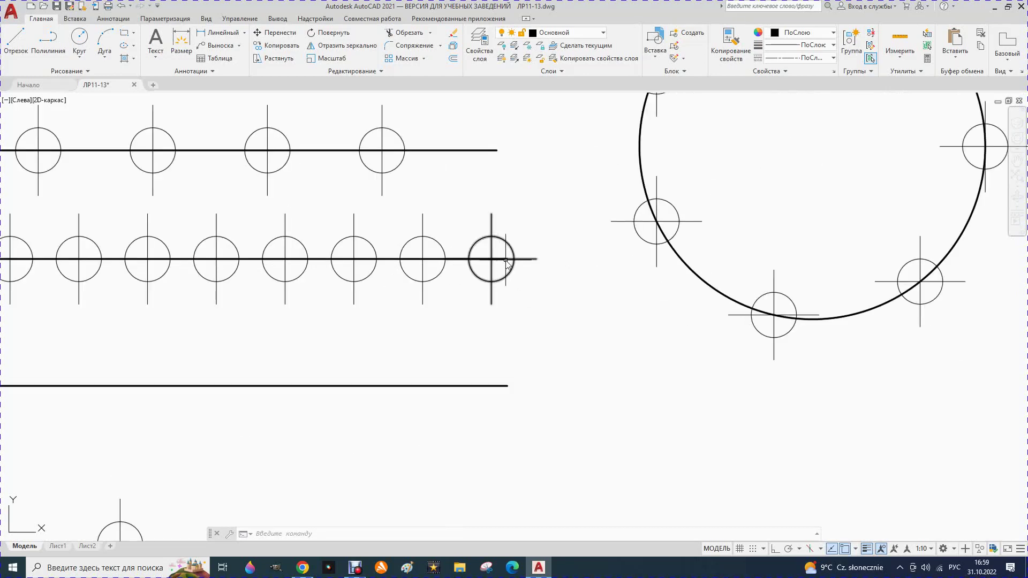
scroll(514, 263, down, 4)
scroll(331, 258, down, 1)
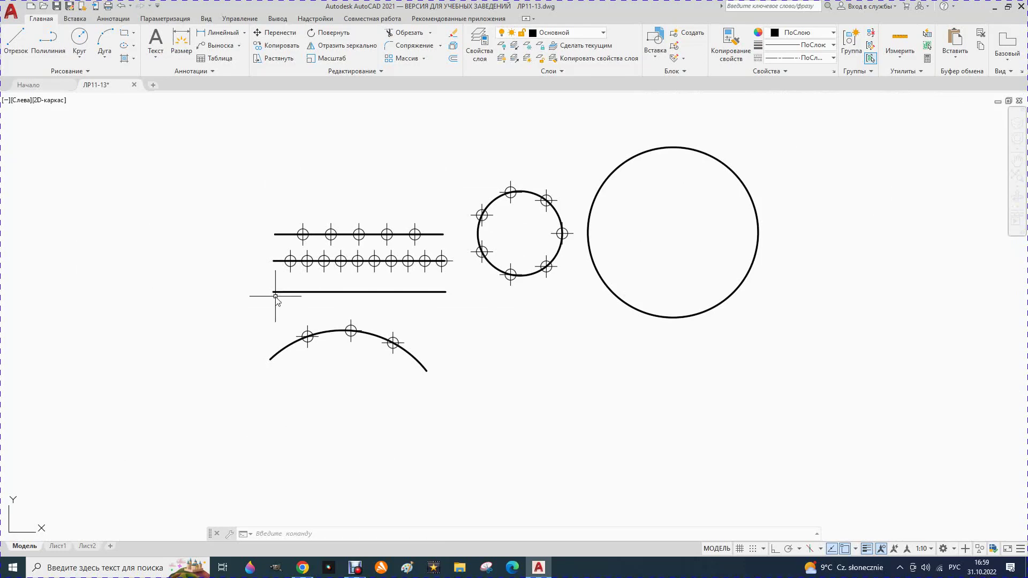
Measure the large circle with points spaced every 10 units
click(88, 71)
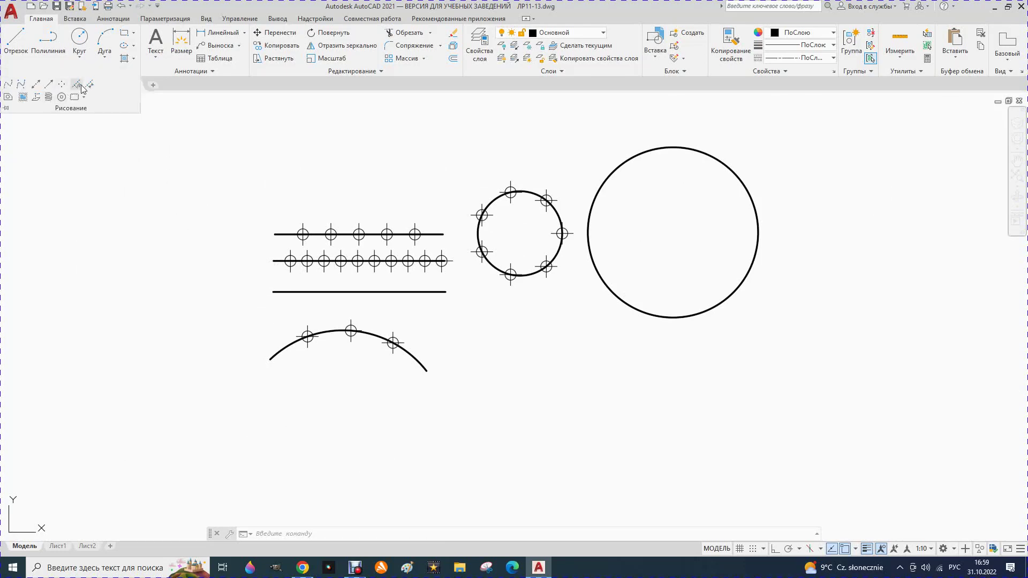
click(89, 84)
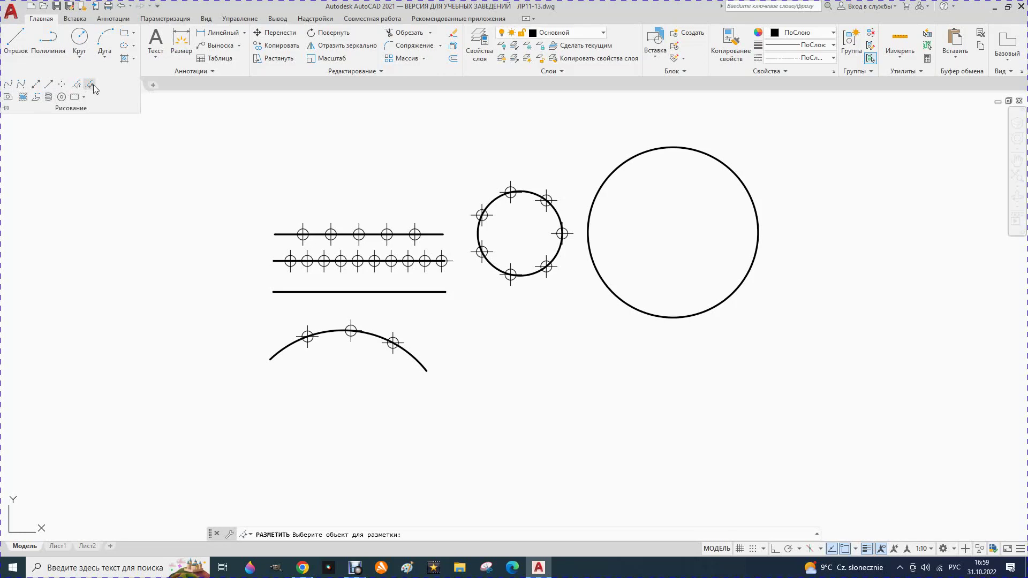
click(599, 188)
text(10)
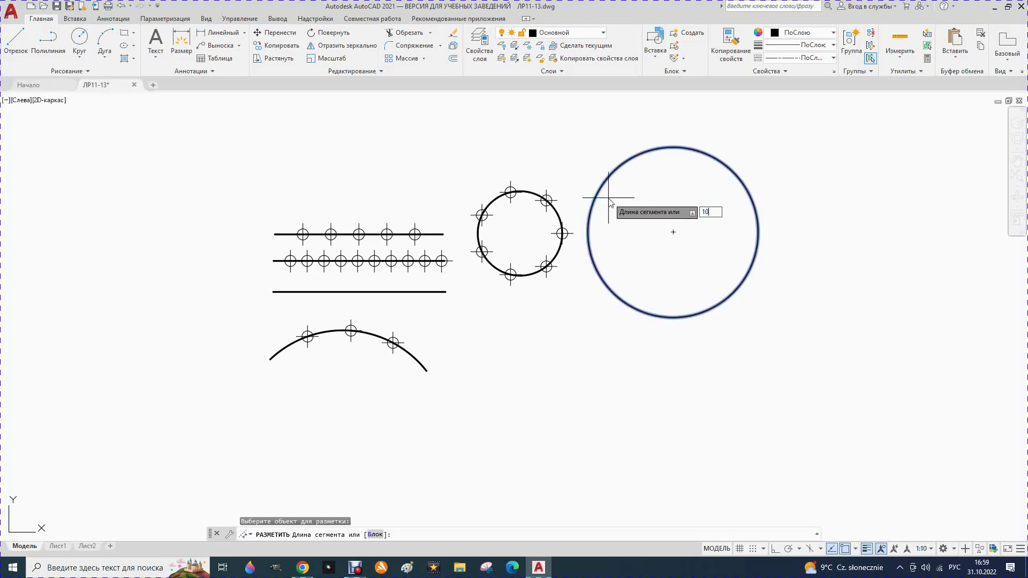
key(Return)
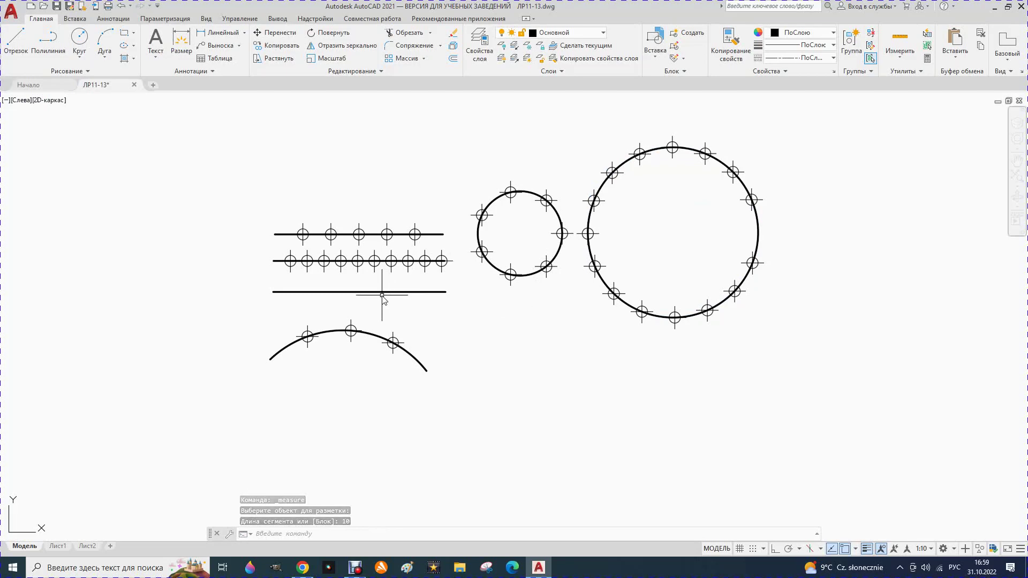
Measure the bottom line with points spaced every 20 units
click(339, 292)
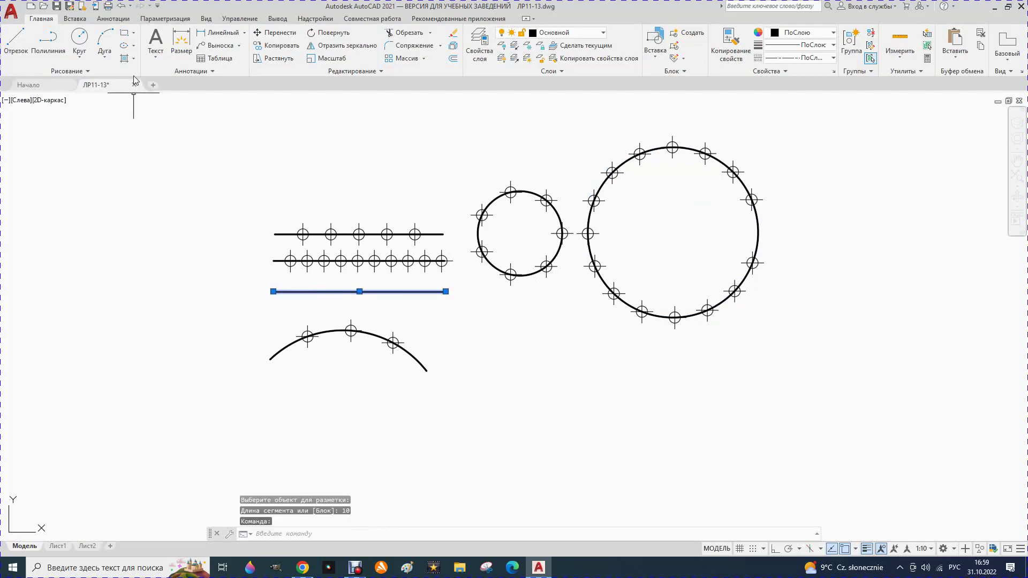
click(88, 72)
click(89, 84)
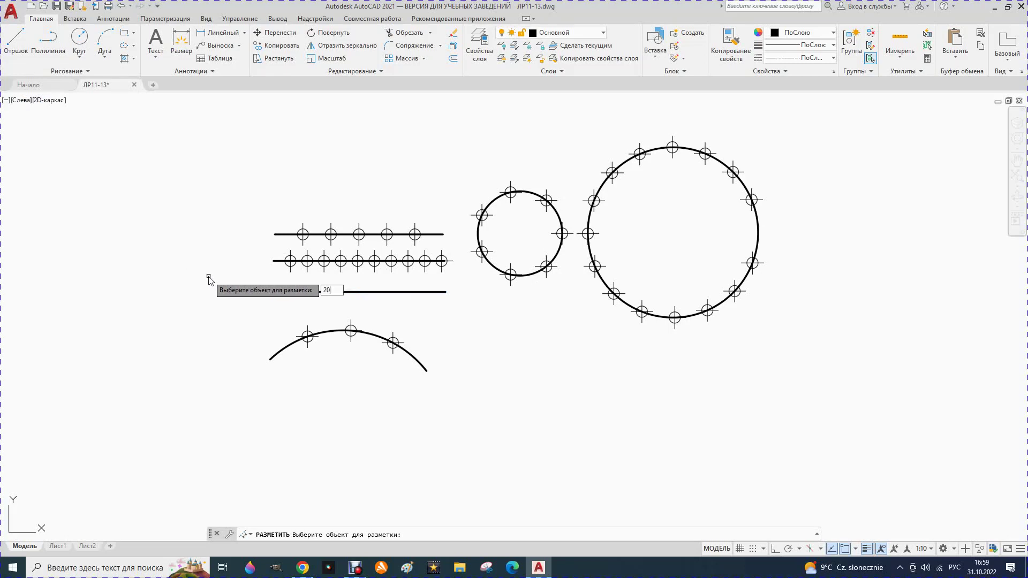
click(373, 293)
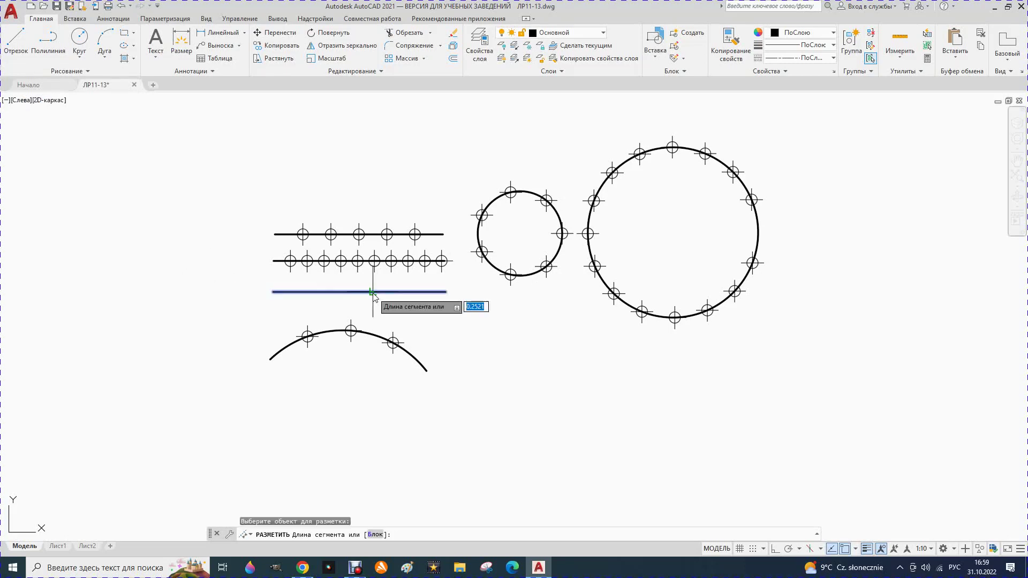
text(20)
key(Return)
text(тип)
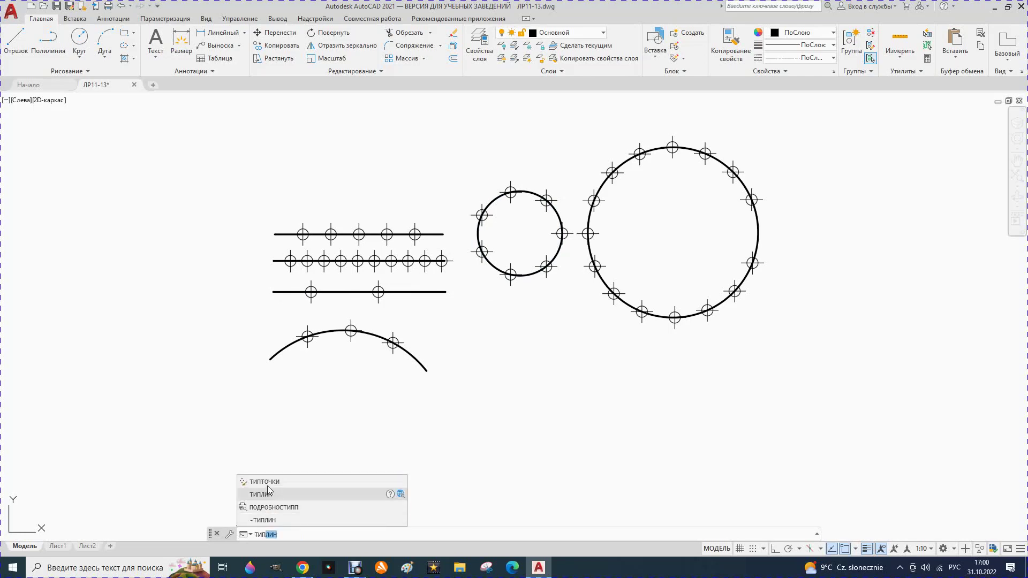
Switch the point style to the X-shaped marker
click(268, 486)
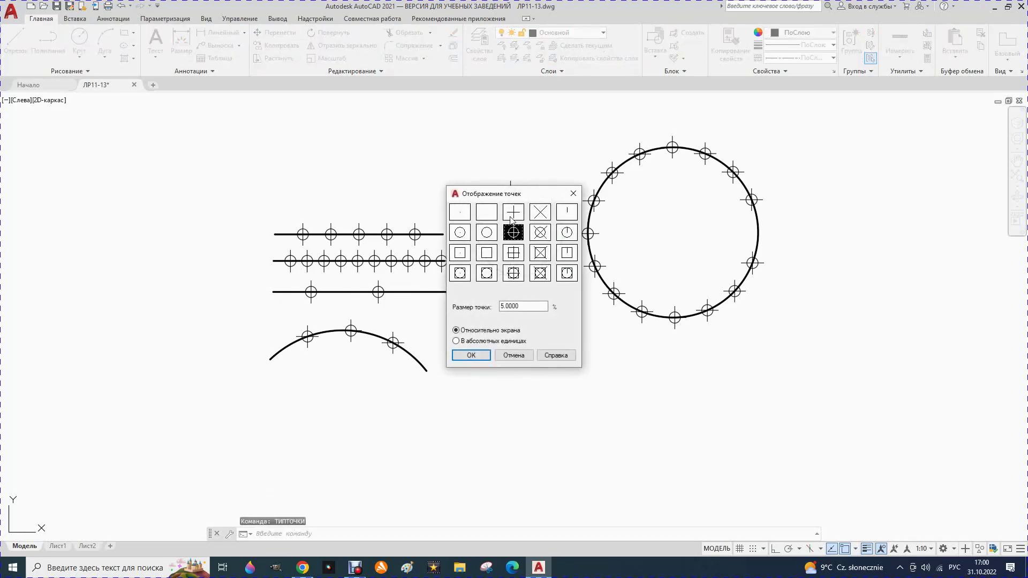
click(541, 214)
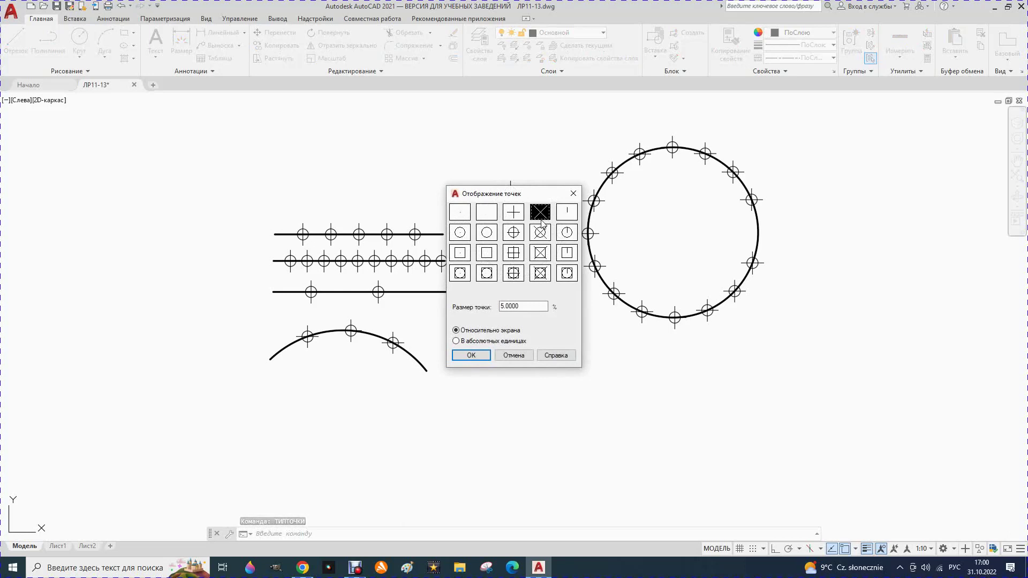
click(471, 356)
click(315, 532)
text(тип)
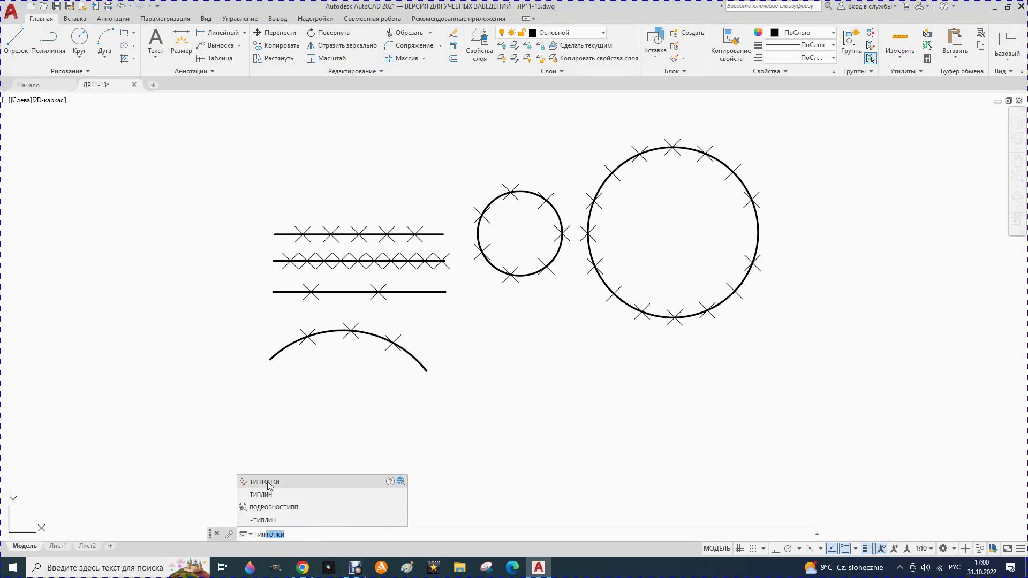
Change the point style to plain dots, hiding the markers
click(269, 483)
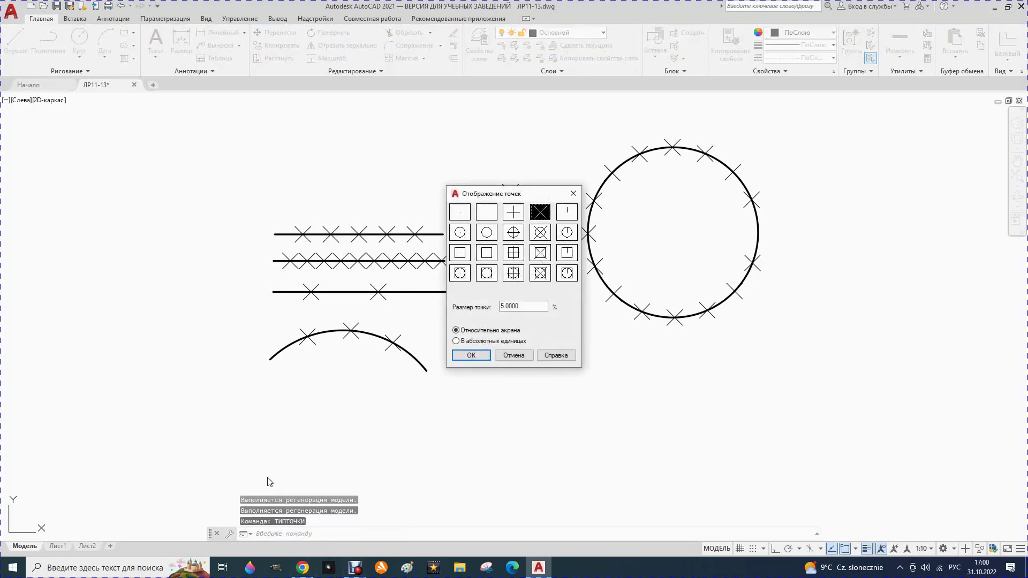
click(461, 214)
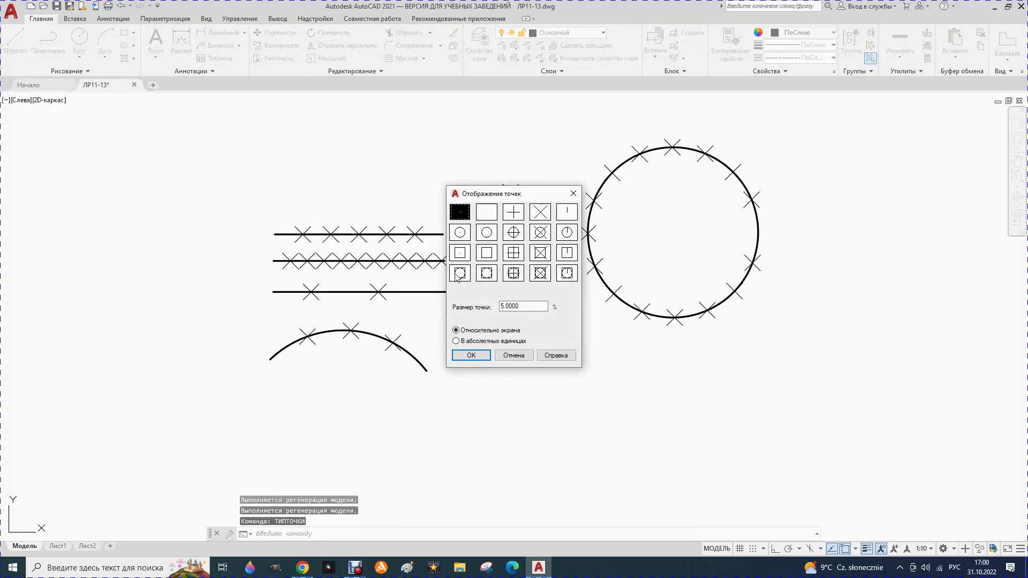
click(467, 355)
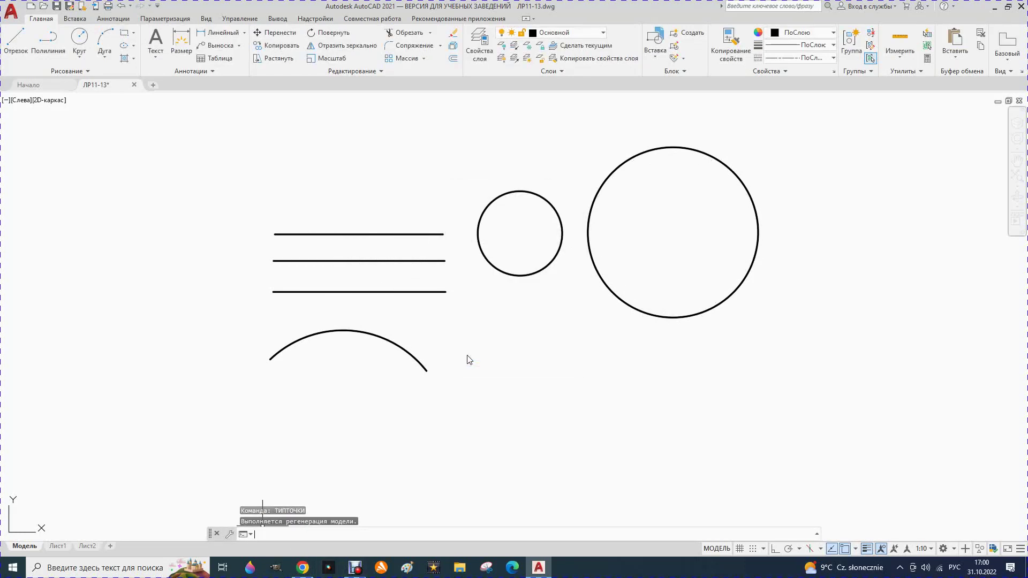
Set the point style to small circles at 2% point size
scroll(298, 284, up, 4)
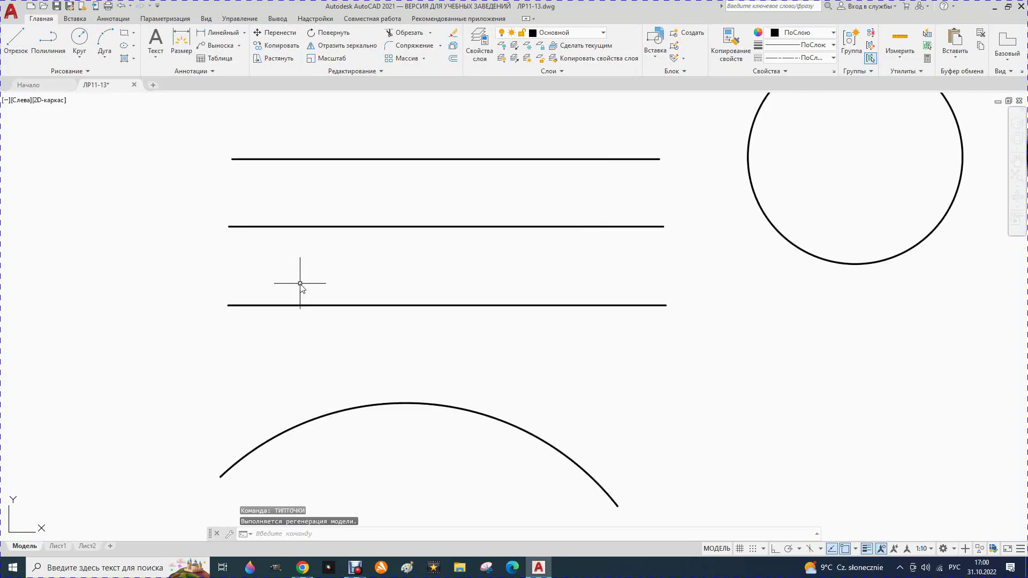
scroll(272, 314, up, 3)
scroll(295, 303, down, 3)
scroll(314, 294, down, 2)
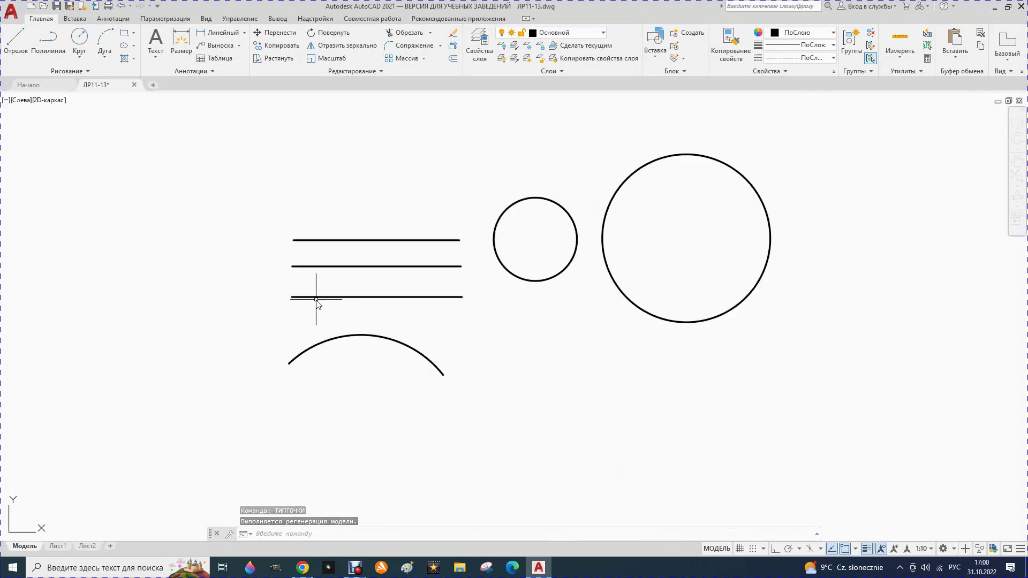
scroll(315, 292, down, 2)
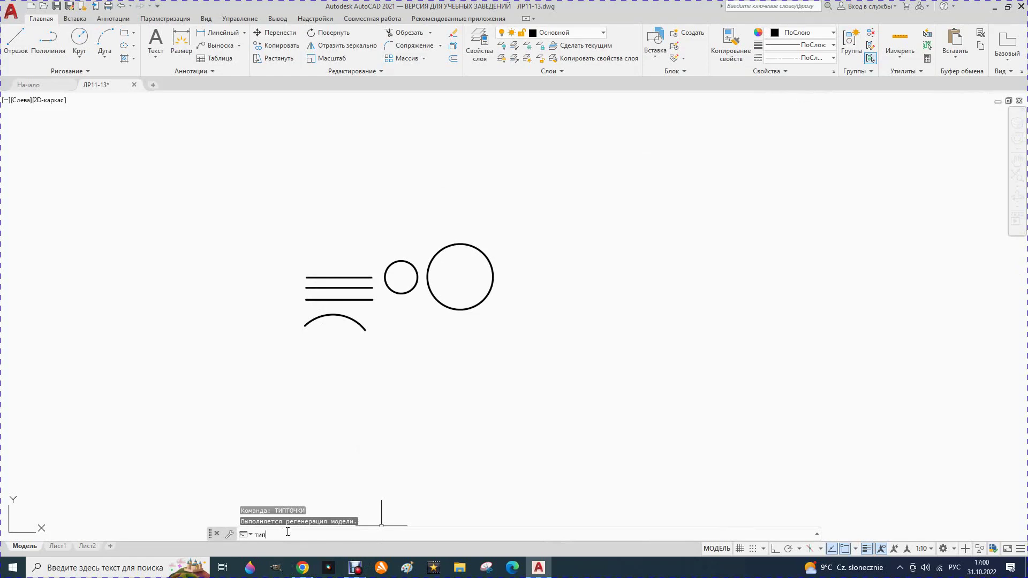
click(281, 488)
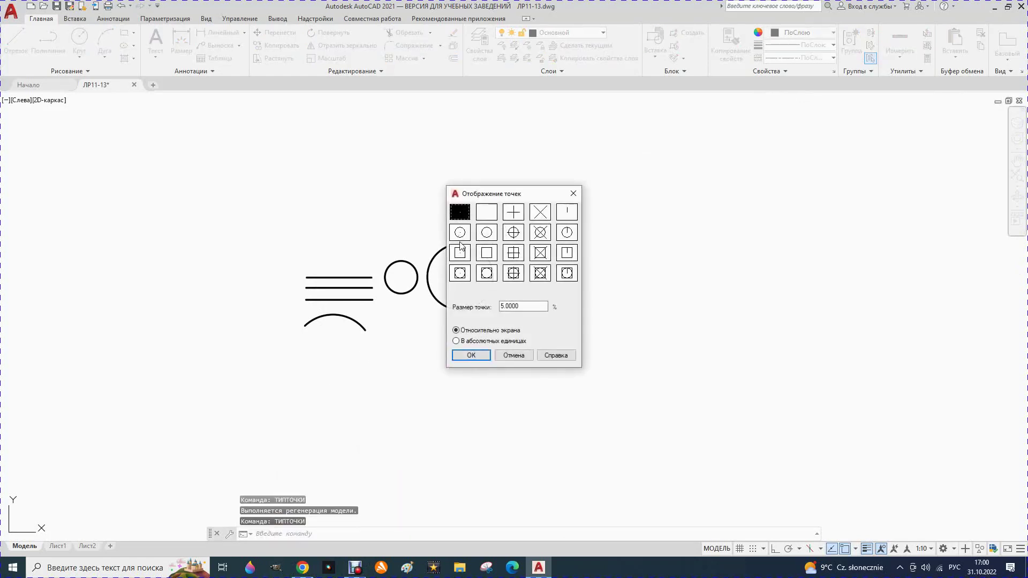
double_click(491, 305)
text(2)
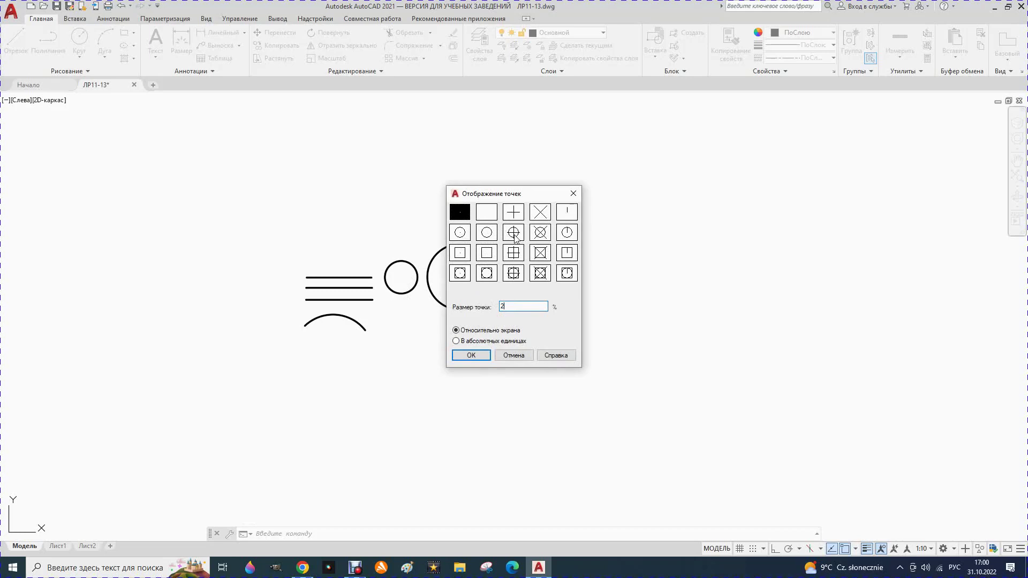
click(460, 236)
click(470, 356)
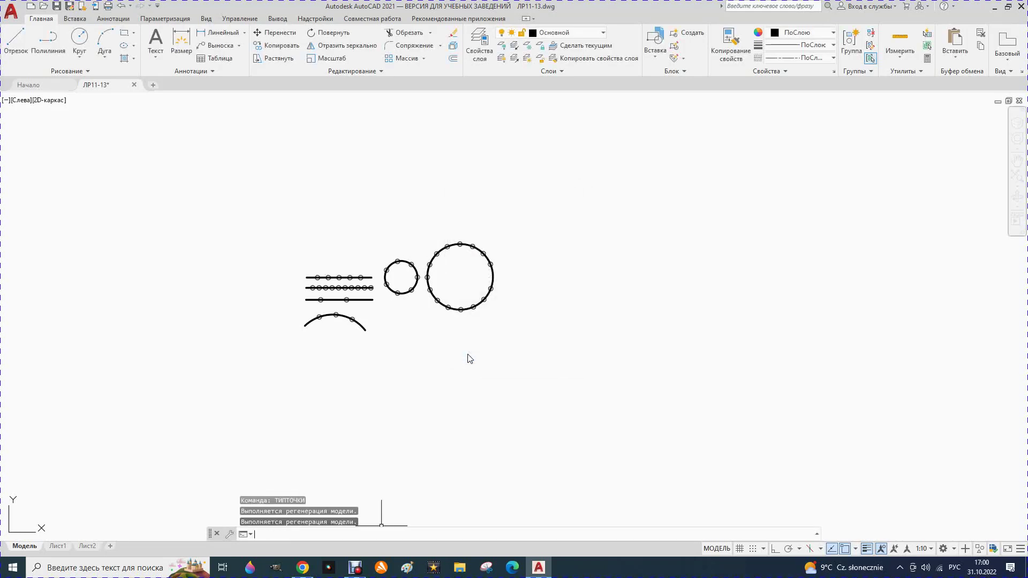
Select the middle and bottom horizontal lines and delete them
scroll(300, 295, up, 4)
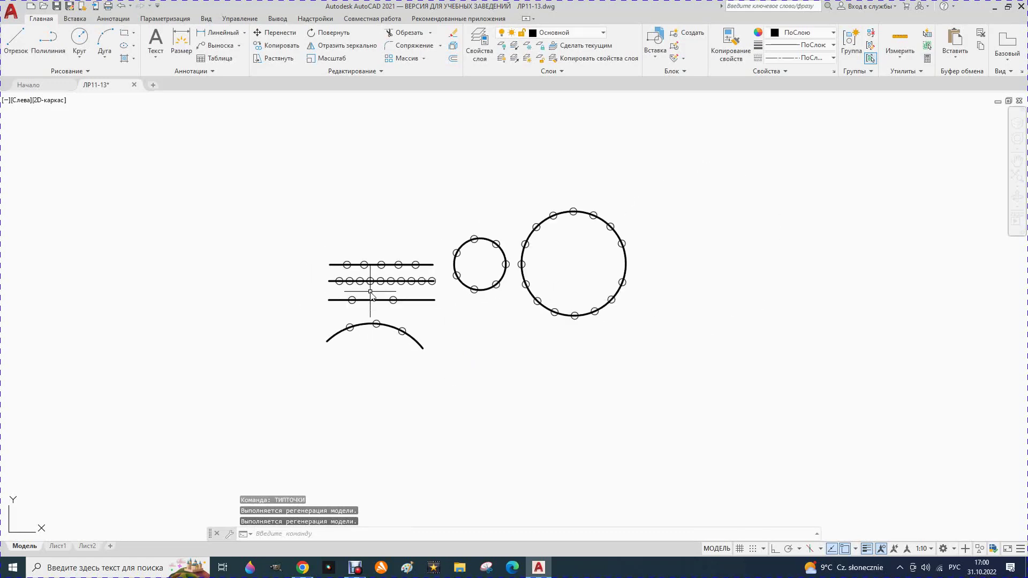
scroll(362, 313, up, 2)
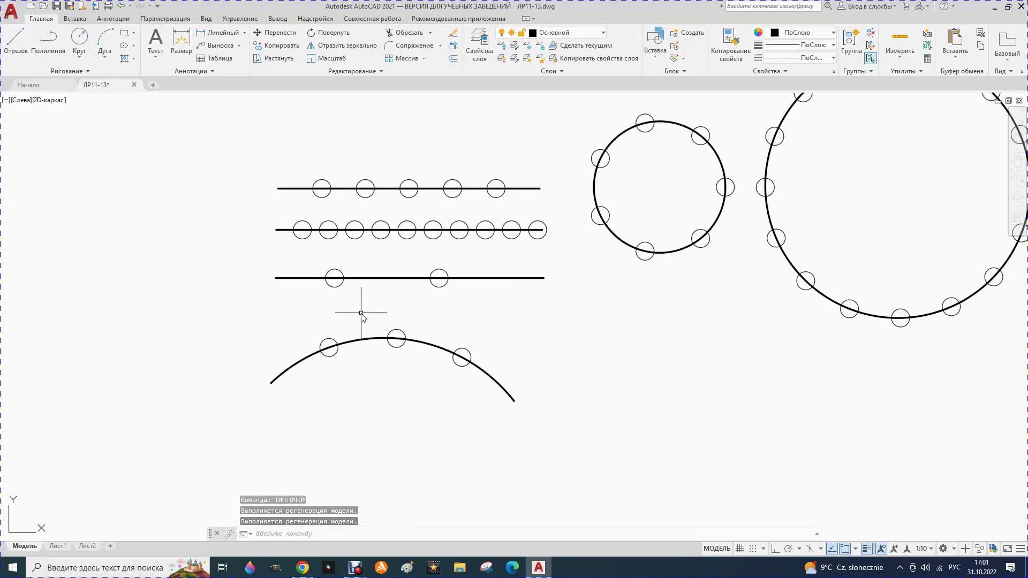
scroll(362, 314, down, 3)
click(380, 300)
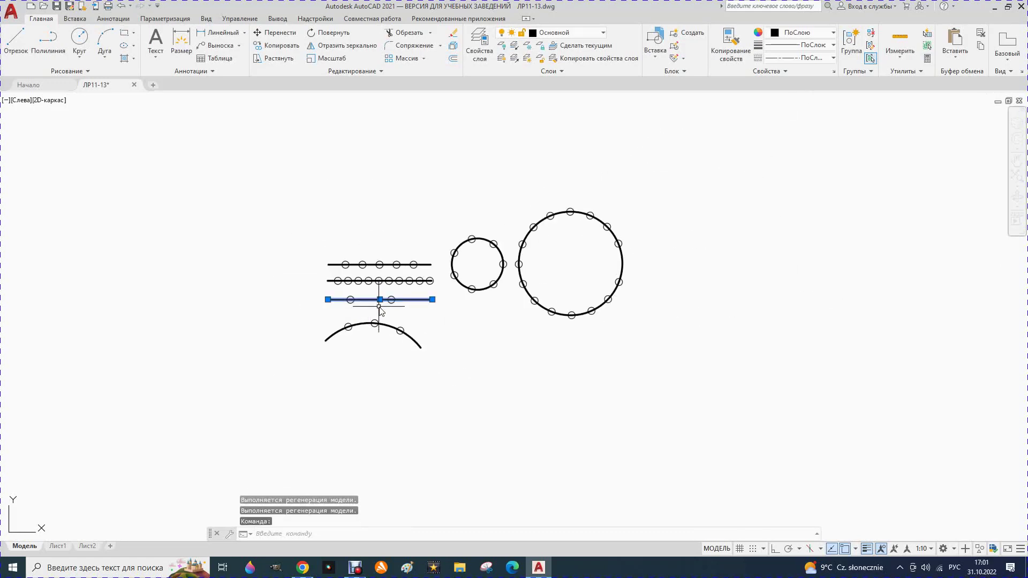
scroll(380, 300, up, 4)
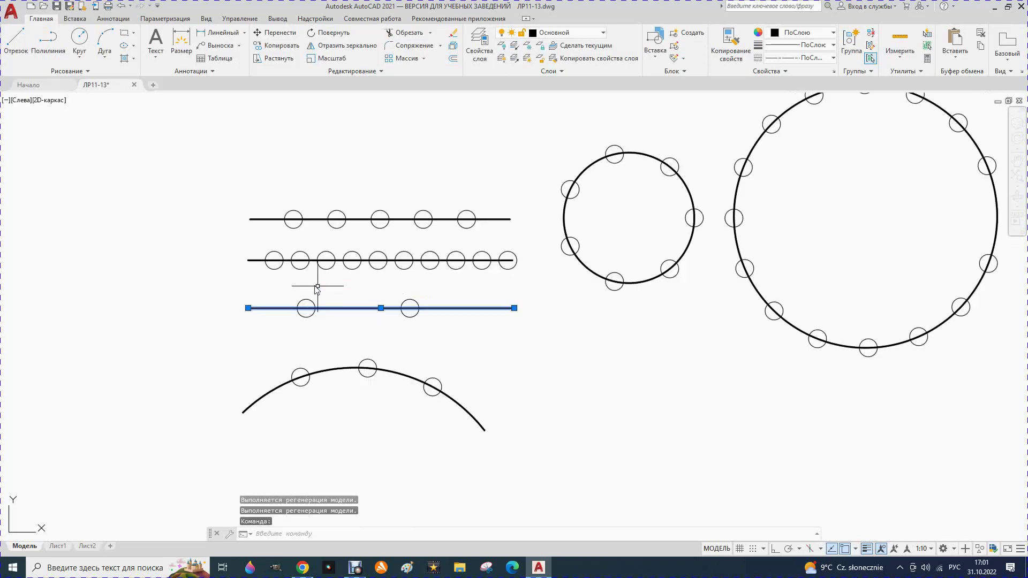
click(257, 260)
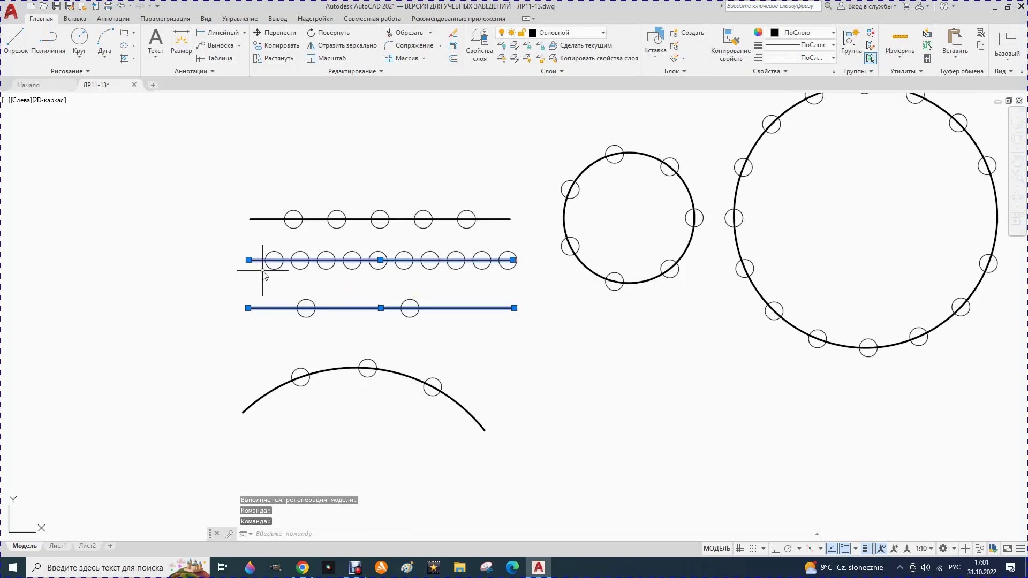
key(Delete)
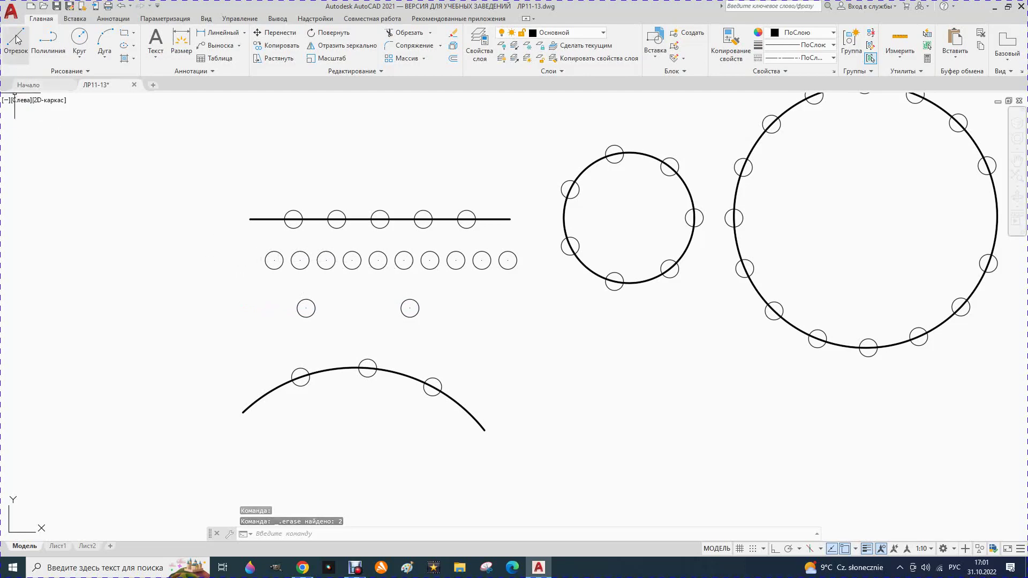
Draw a zigzag line snapping through the middle row's points, from leftmost to last
click(20, 52)
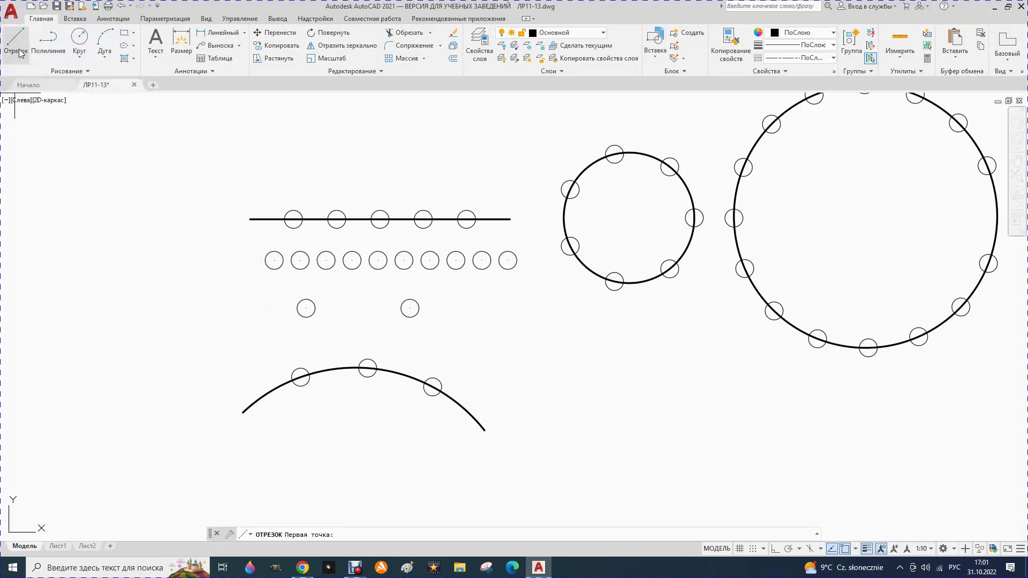
click(15, 44)
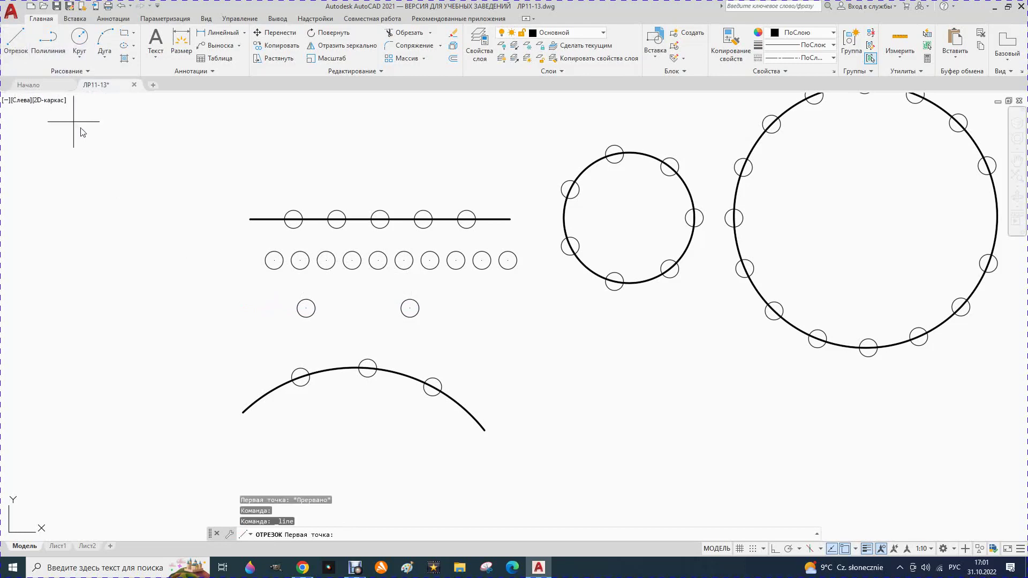
click(275, 261)
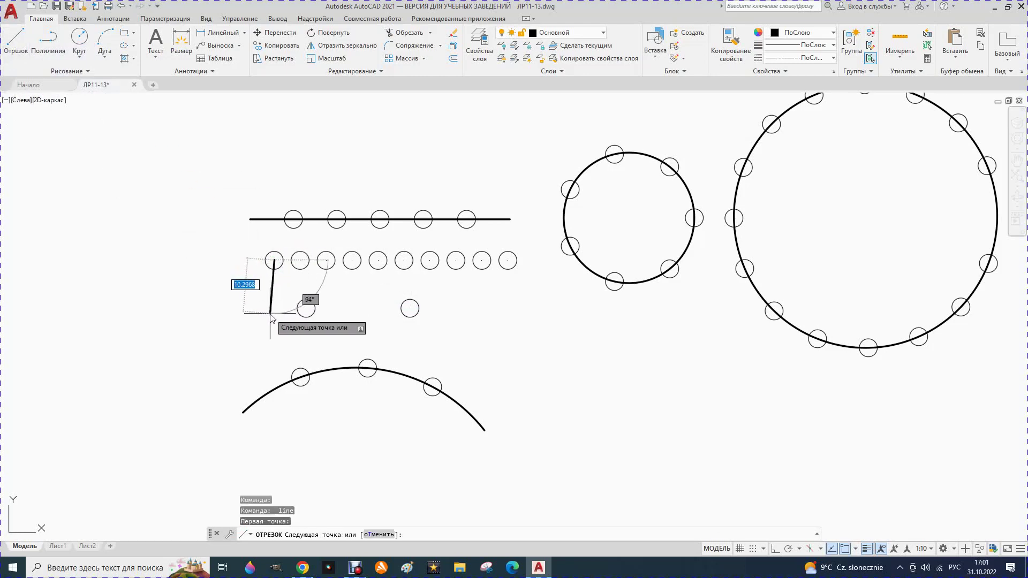
click(215, 313)
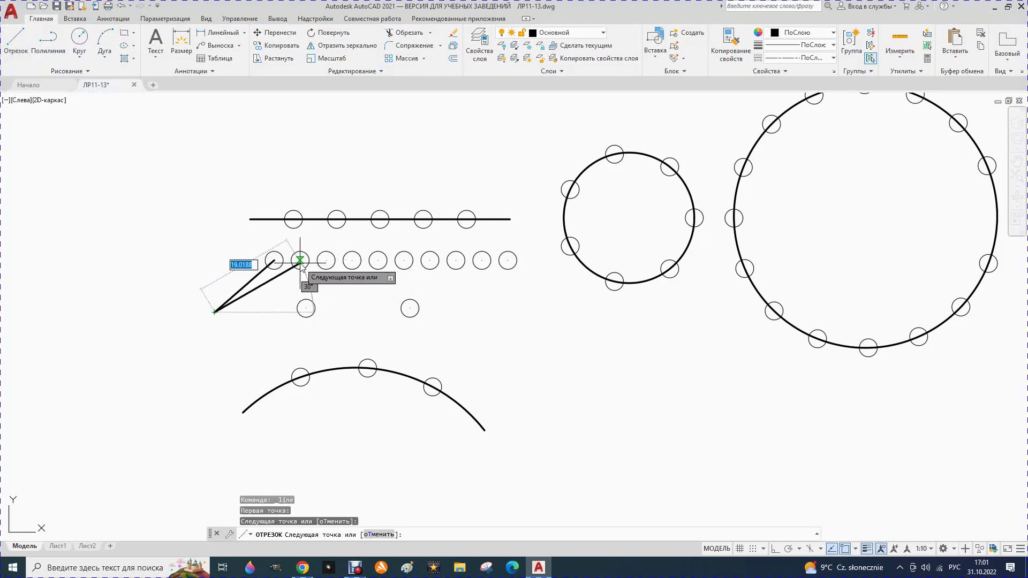
click(301, 261)
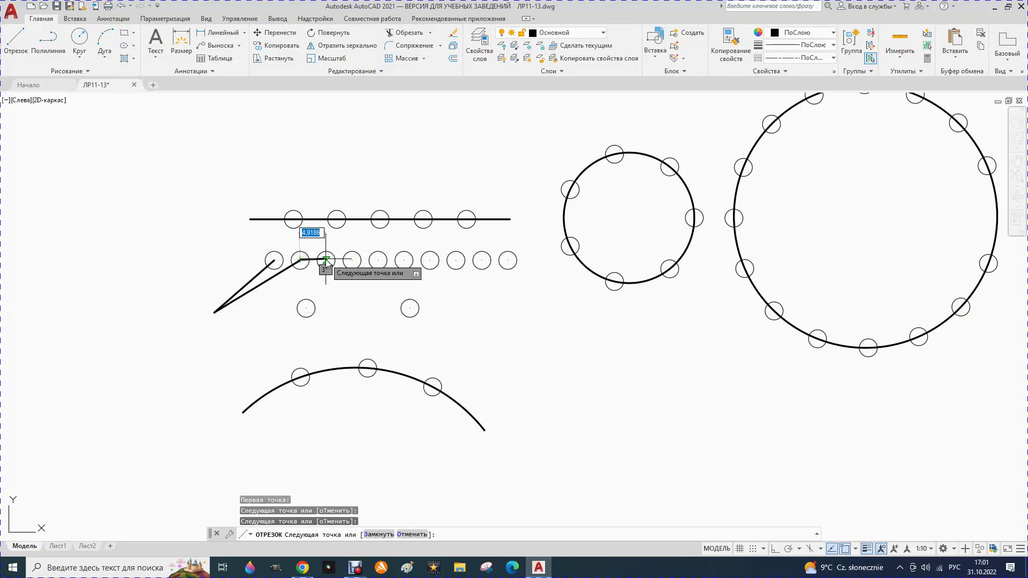
click(326, 261)
click(347, 285)
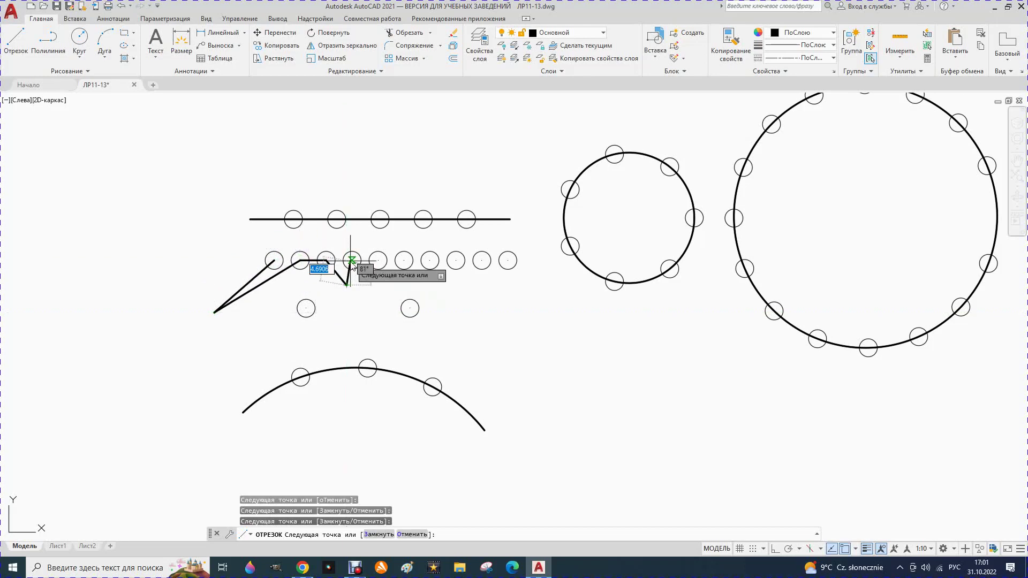
click(352, 261)
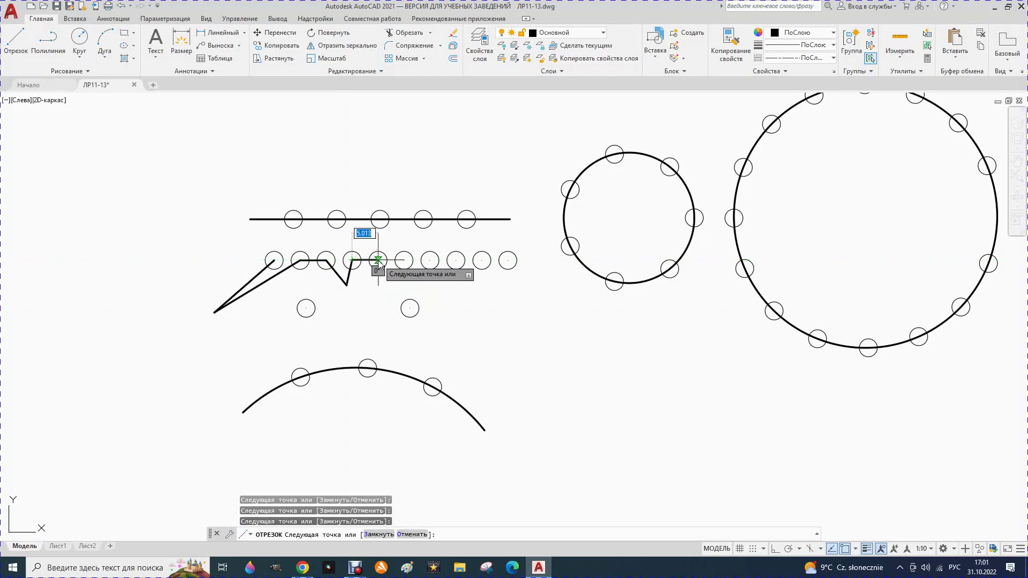
click(378, 261)
click(483, 297)
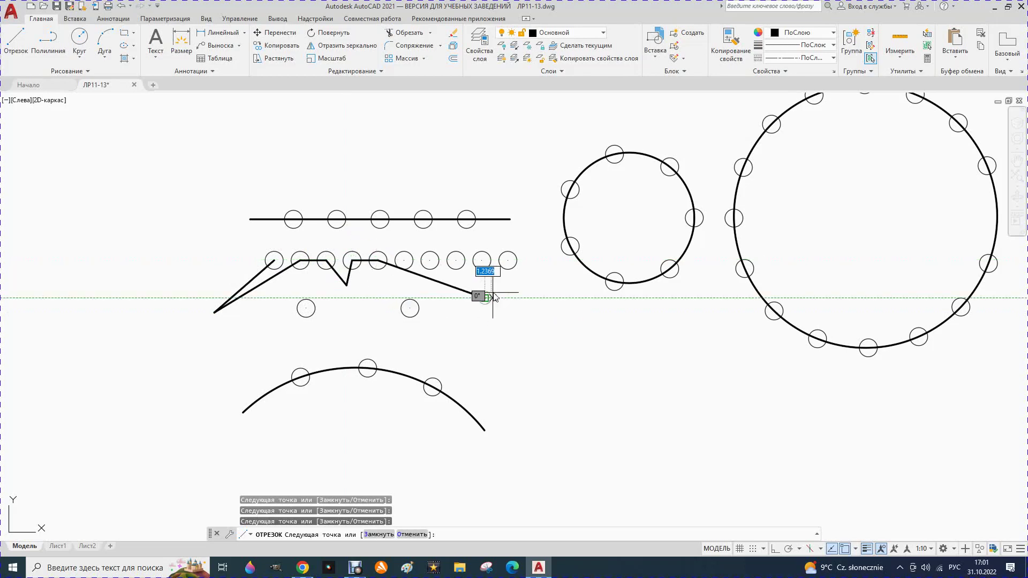
click(507, 261)
key(Escape)
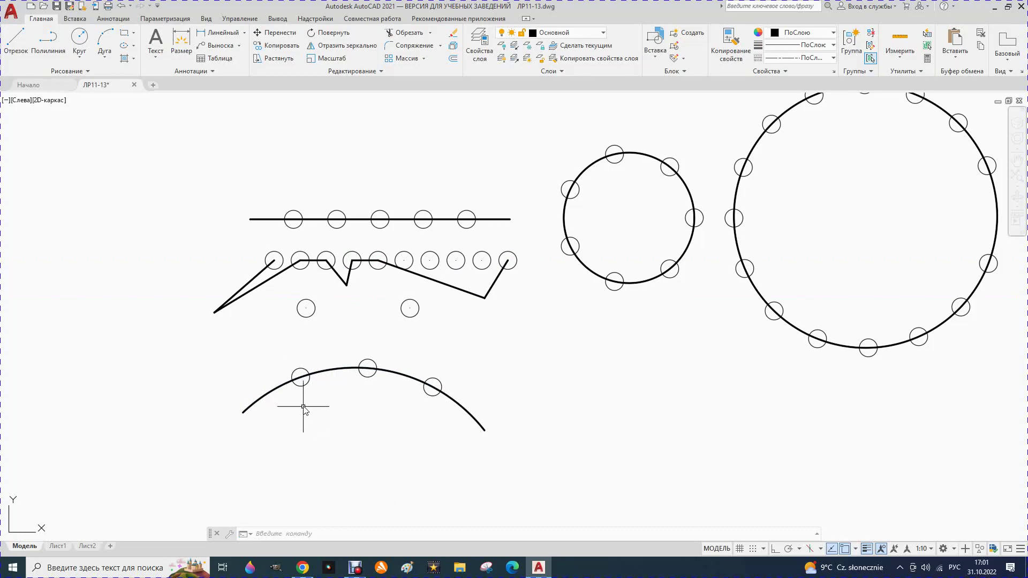
scroll(364, 351, down, 2)
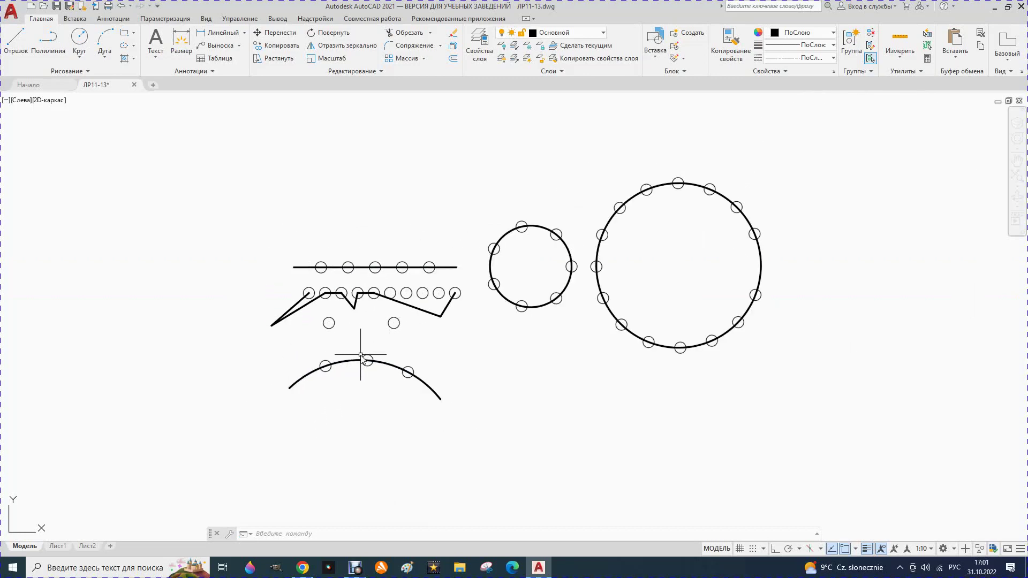